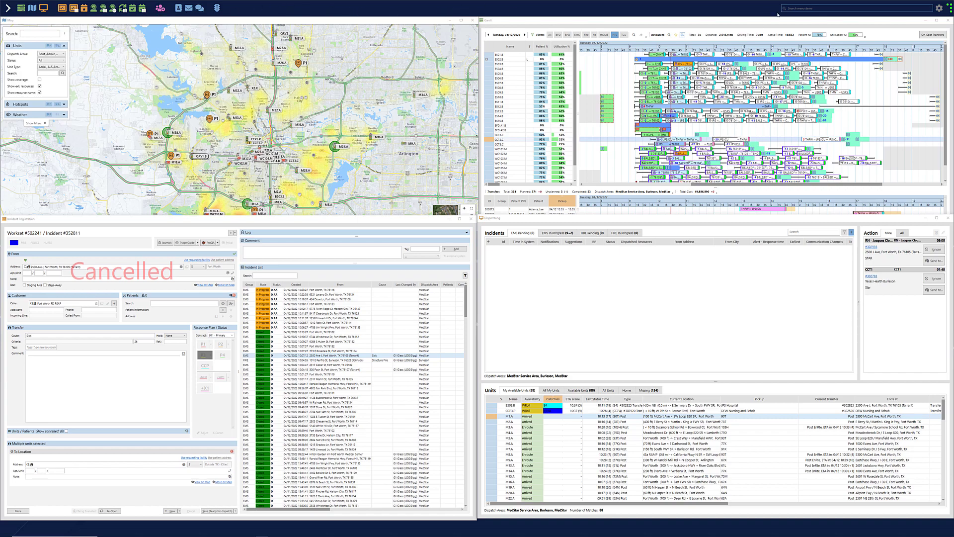
Look through the Transfers and Dispatching configuration entries, and search the menu items for "sett".
left_click(939, 10)
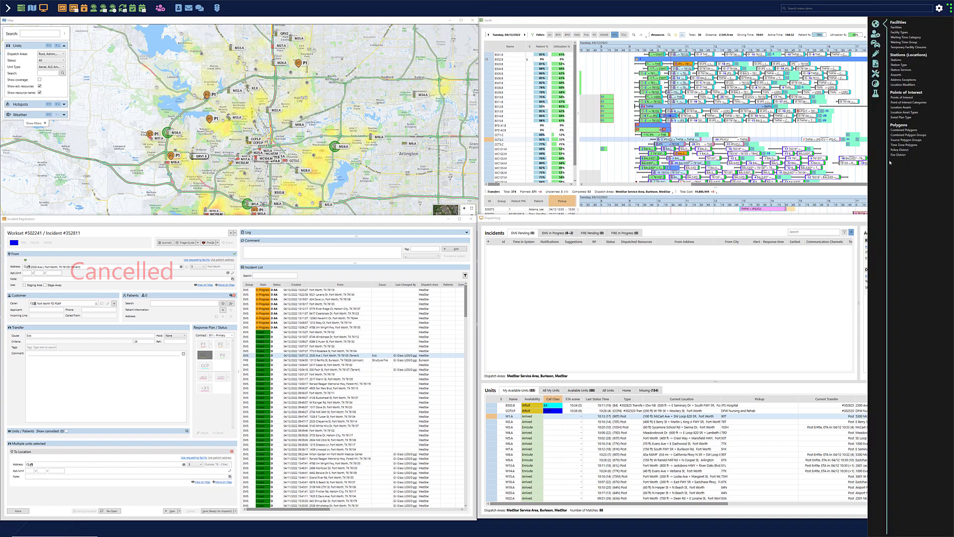
left_click(876, 34)
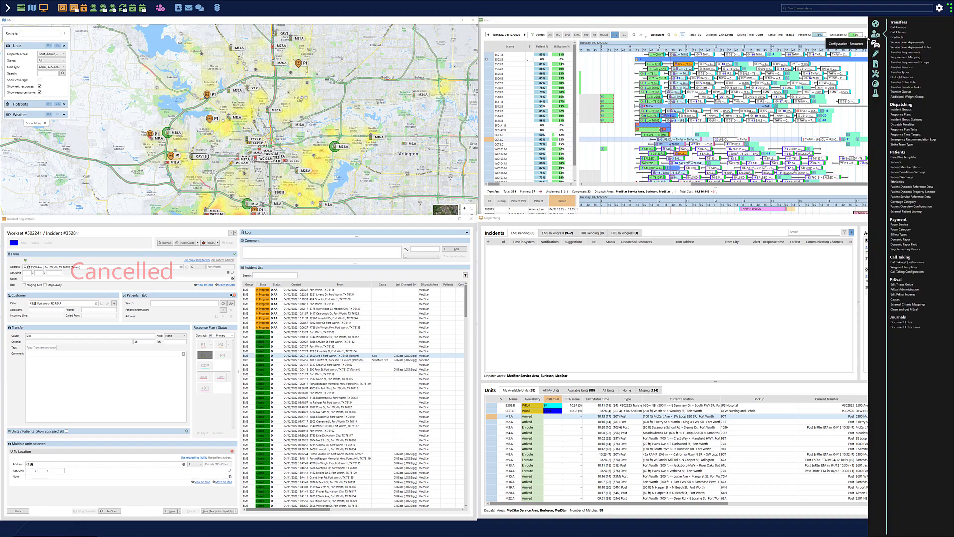
left_click(785, 7)
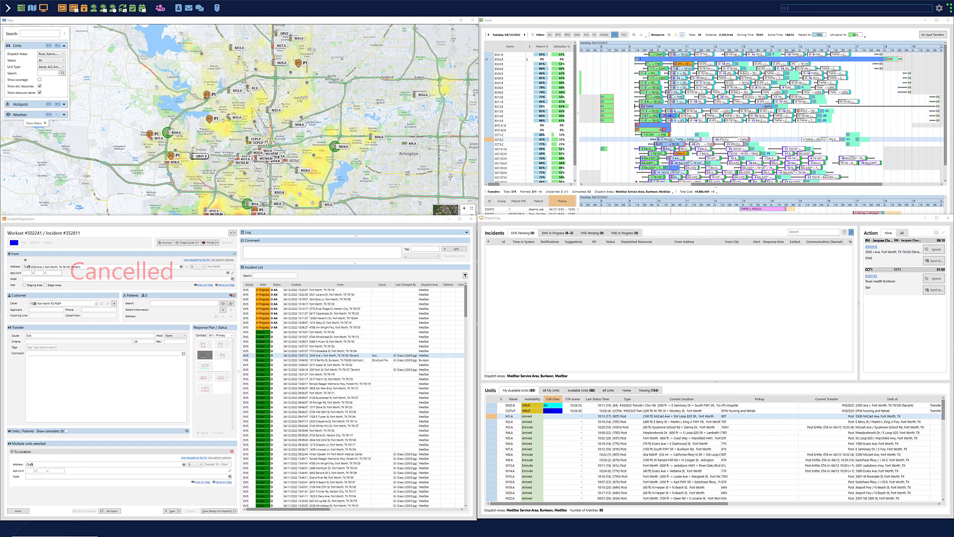
type("sett")
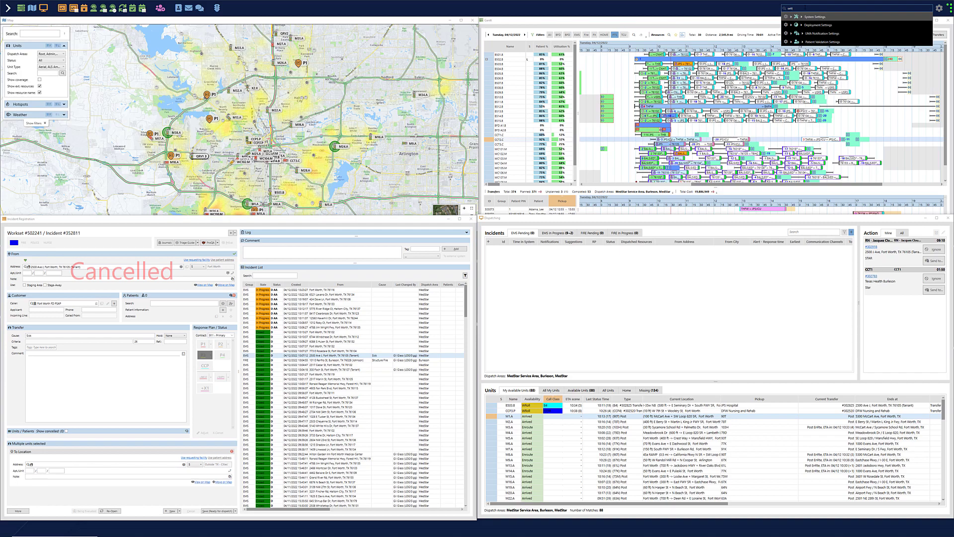
key("BackSpace")
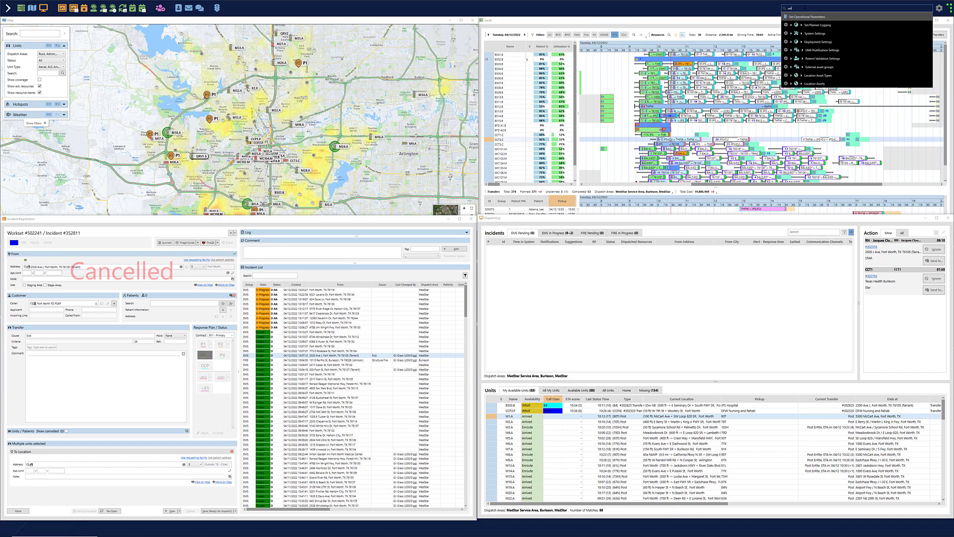
key("BackSpace")
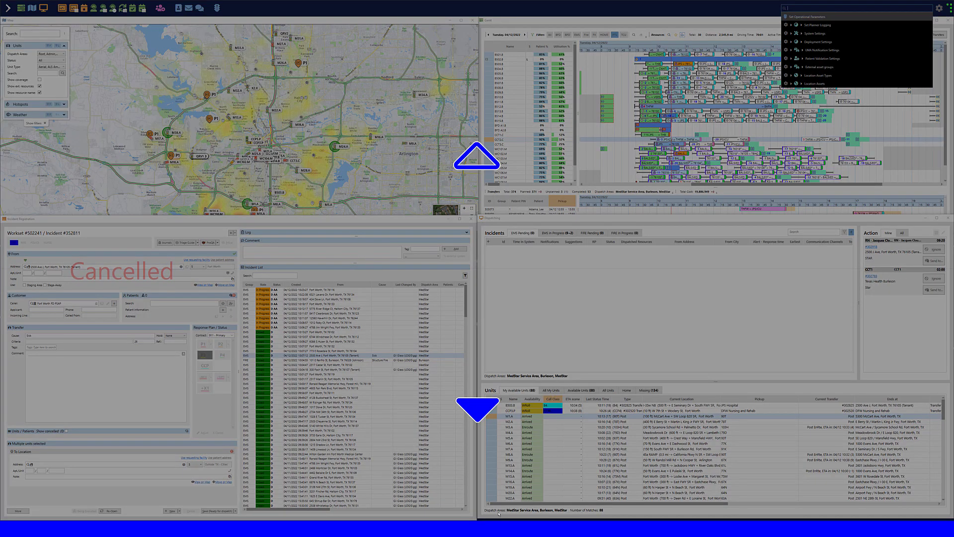
Dock the main toolbar along the bottom edge of the screen and dismiss the menu search results.
left_click_drag(498, 513, 499, 517)
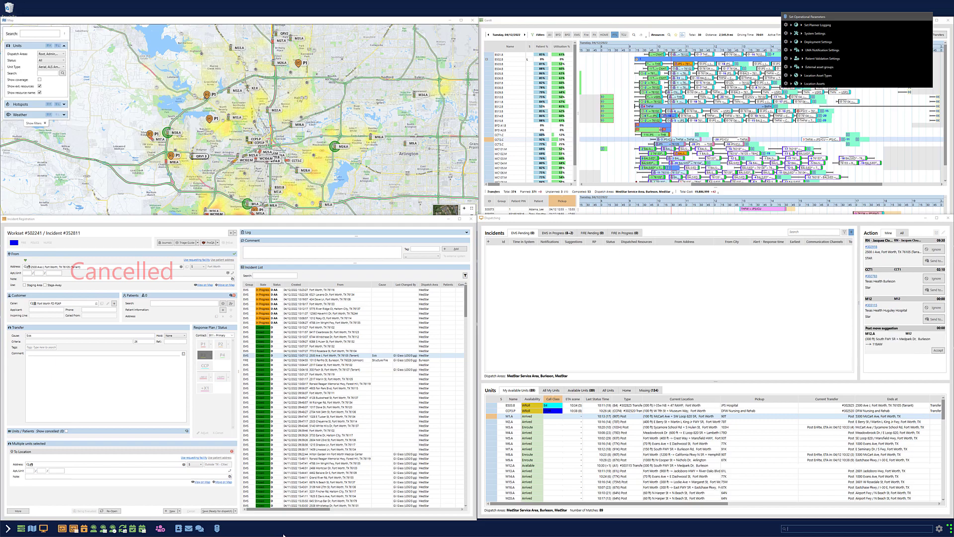
left_click(499, 23)
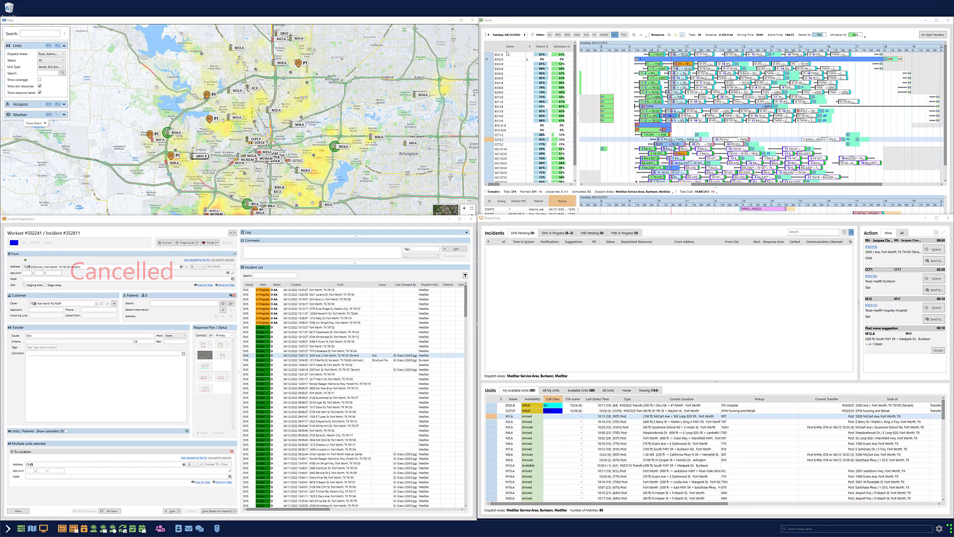
Examine the action menus of two transfers with the Gantt window maximized, and return to the tiled layout.
left_click(793, 25)
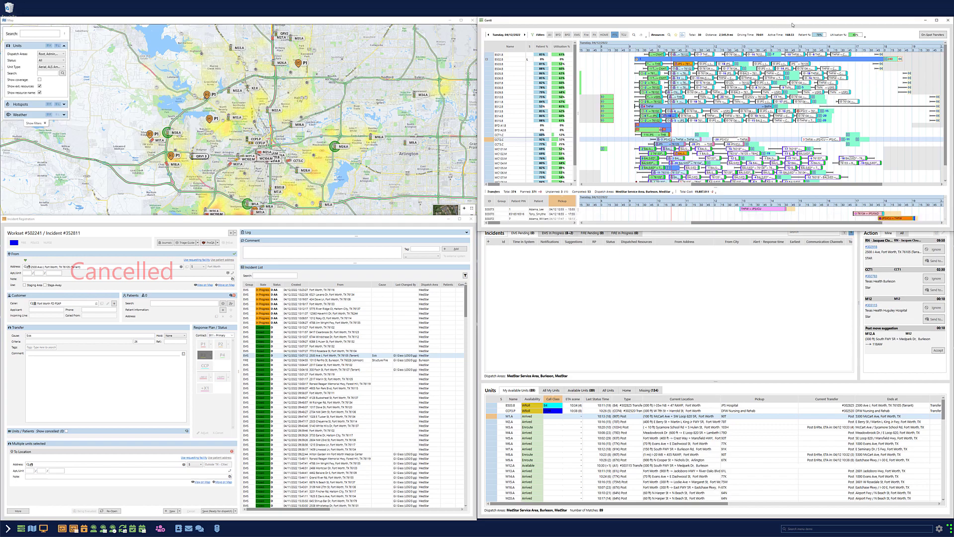
double_click(793, 24)
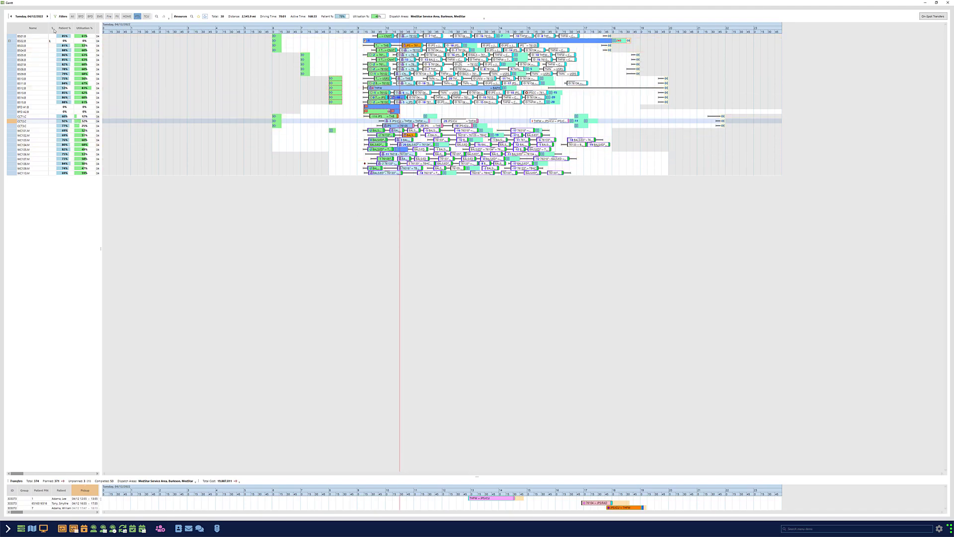
right_click(384, 73)
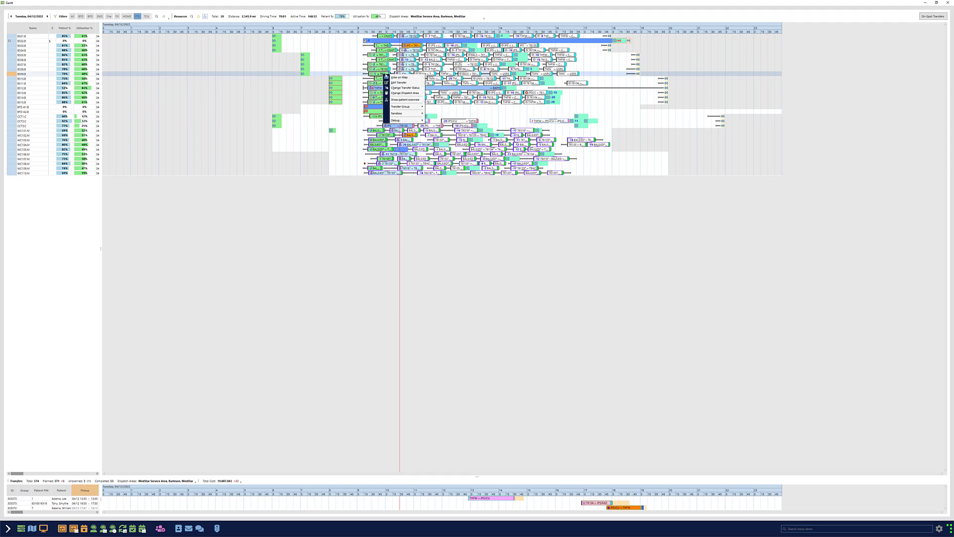
left_click(409, 71)
right_click(408, 70)
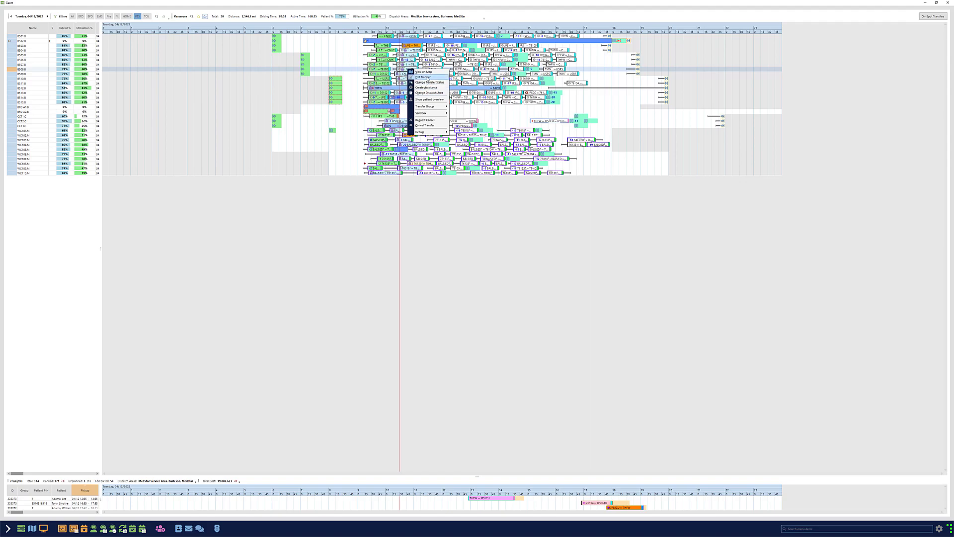
mouse_move(423, 107)
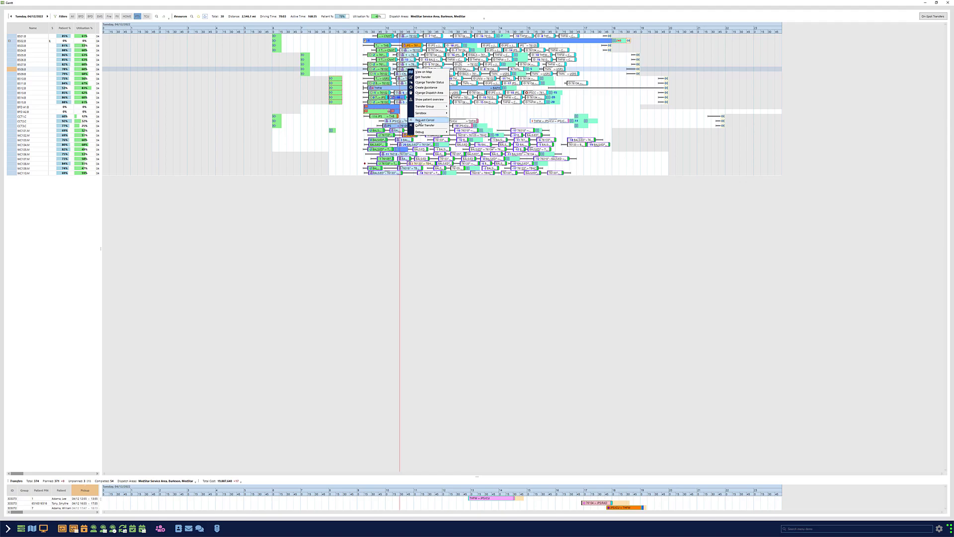
mouse_move(423, 132)
left_click(355, 113)
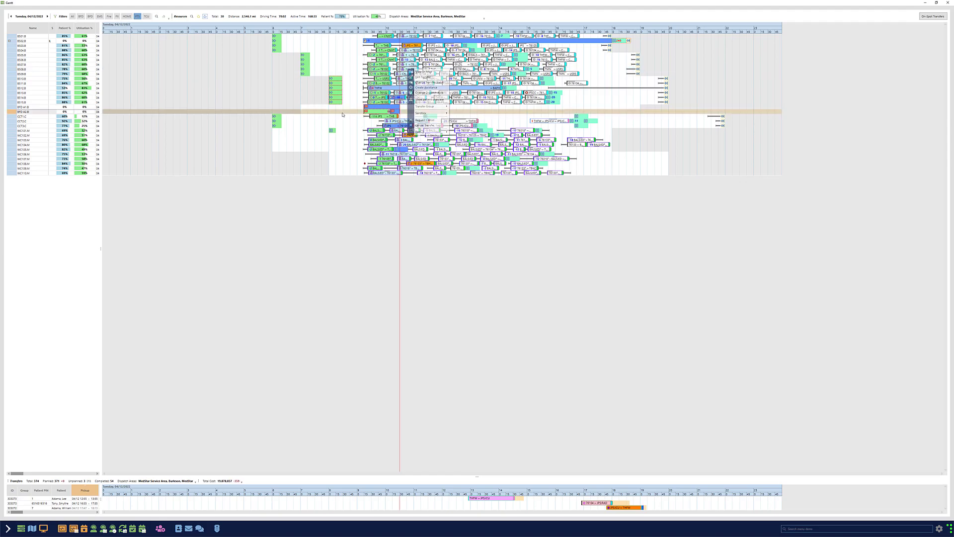
left_click(937, 3)
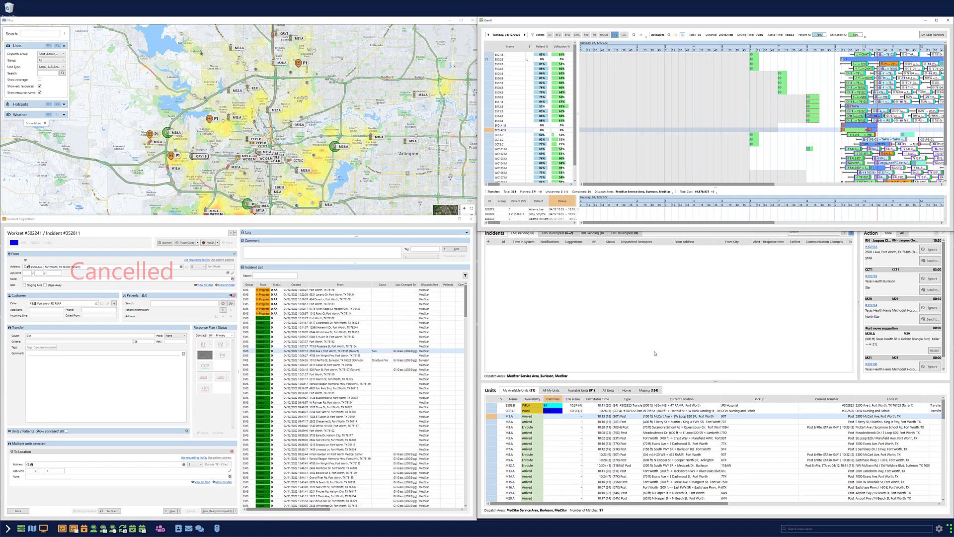
left_click(755, 298)
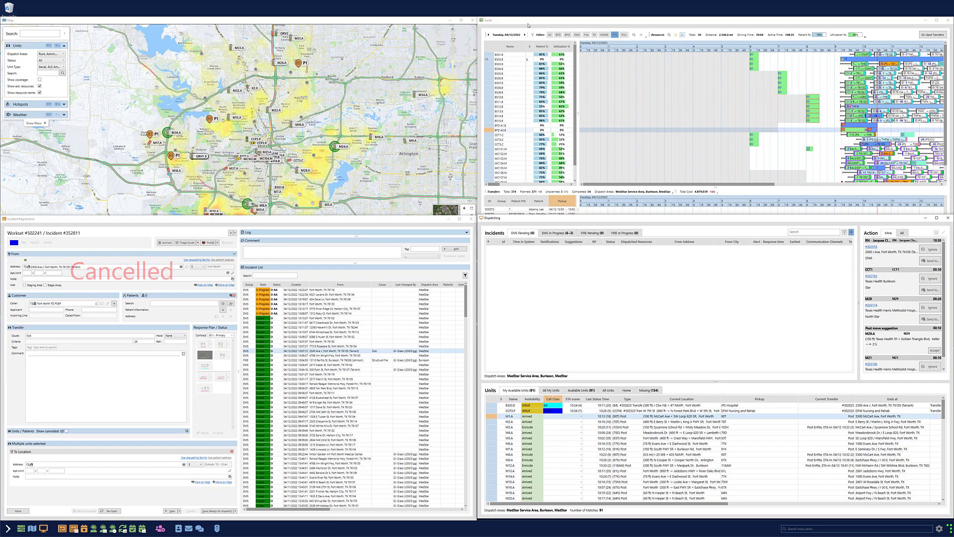
Maximize the Map window and examine its full set of filters and its map options.
double_click(350, 21)
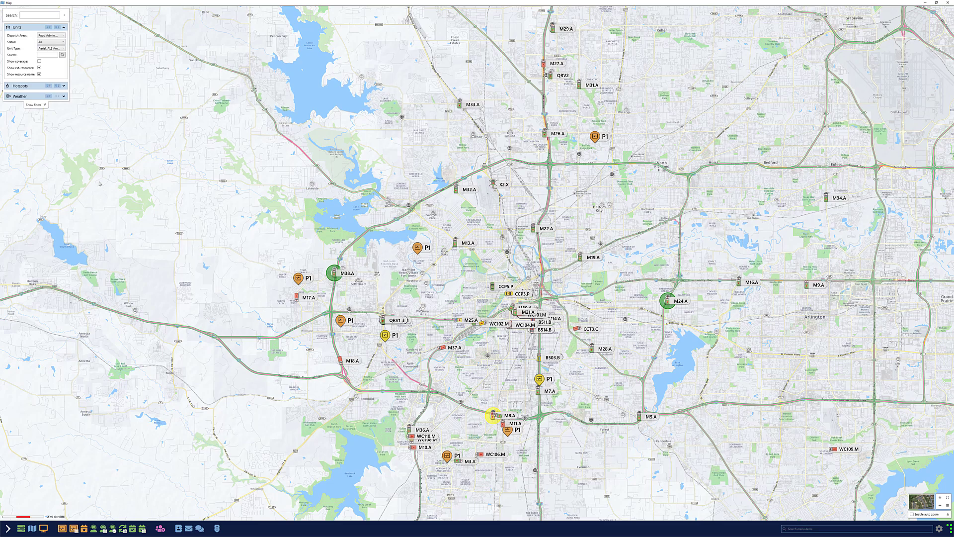
left_click(35, 104)
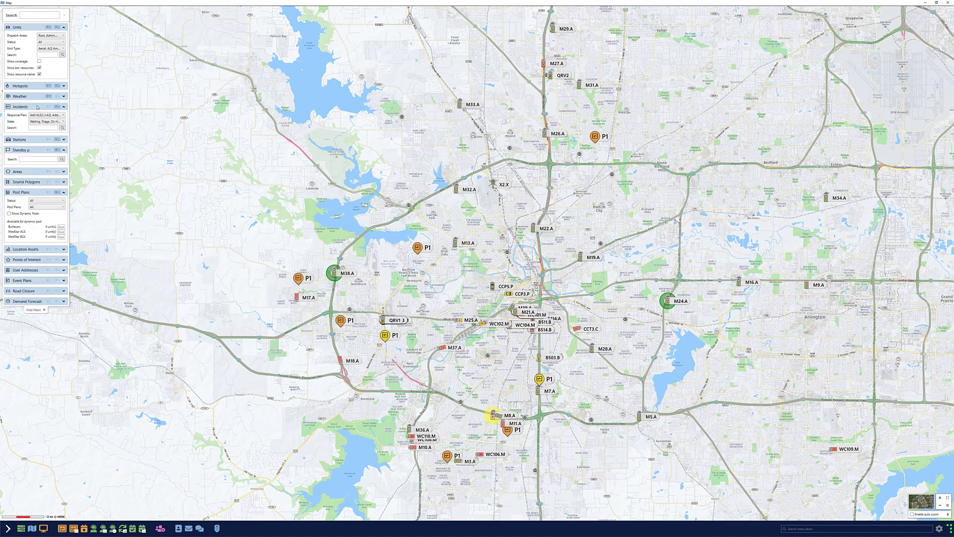
left_click(65, 15)
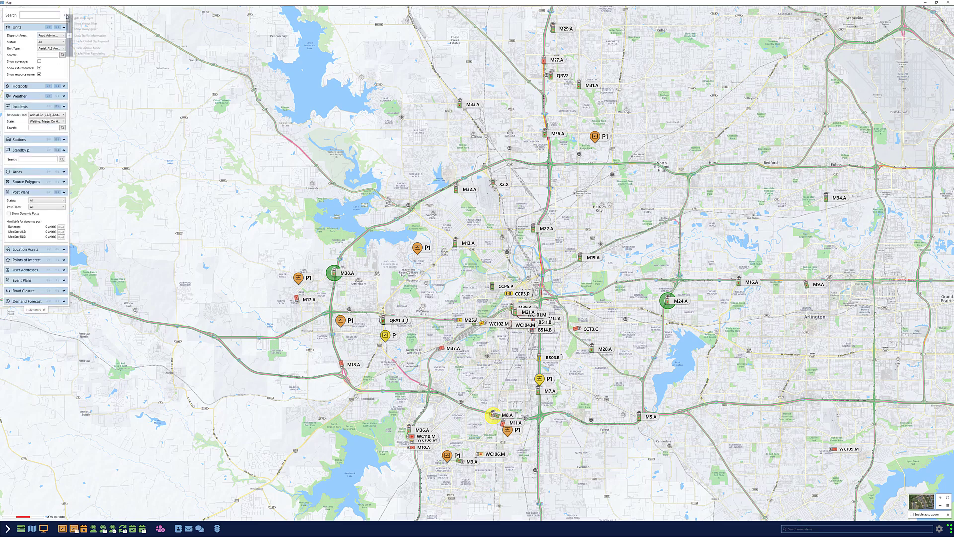
mouse_move(80, 24)
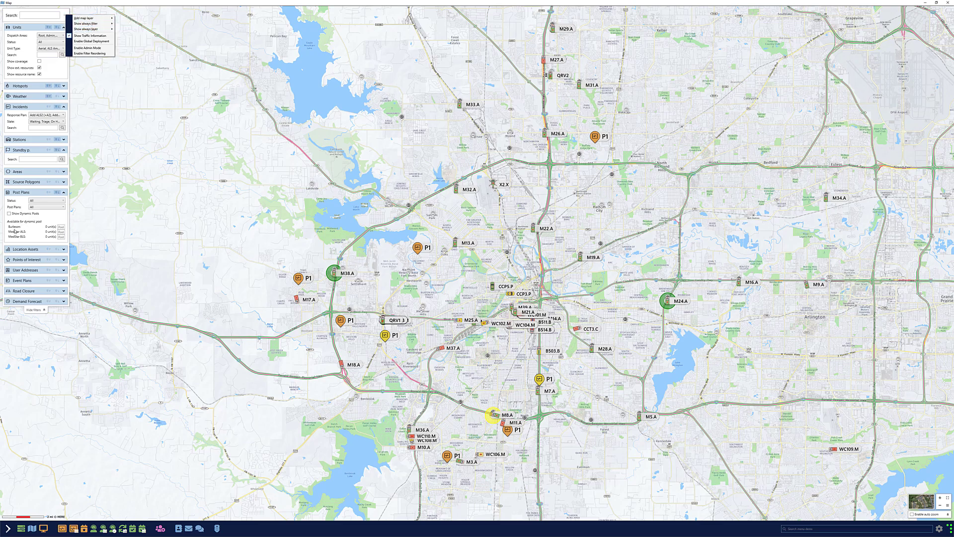
left_click(36, 310)
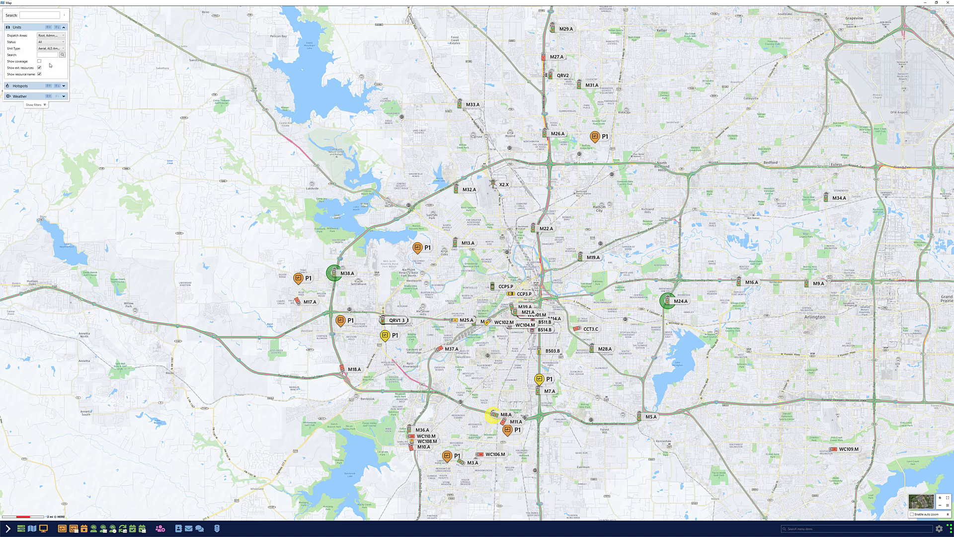
Enable filter reordering for the map and move the Points of Interest filter above Location Assets.
left_click(64, 15)
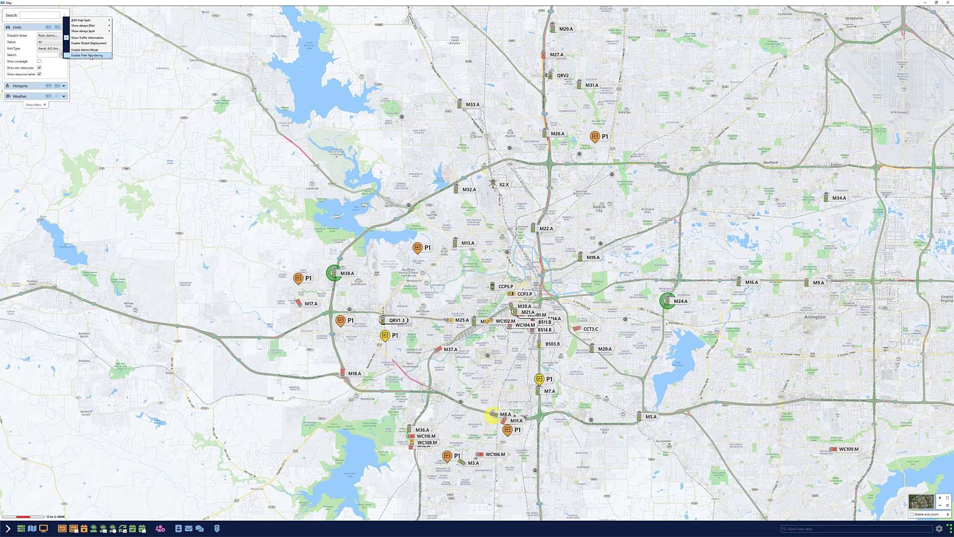
left_click(91, 56)
left_click(35, 105)
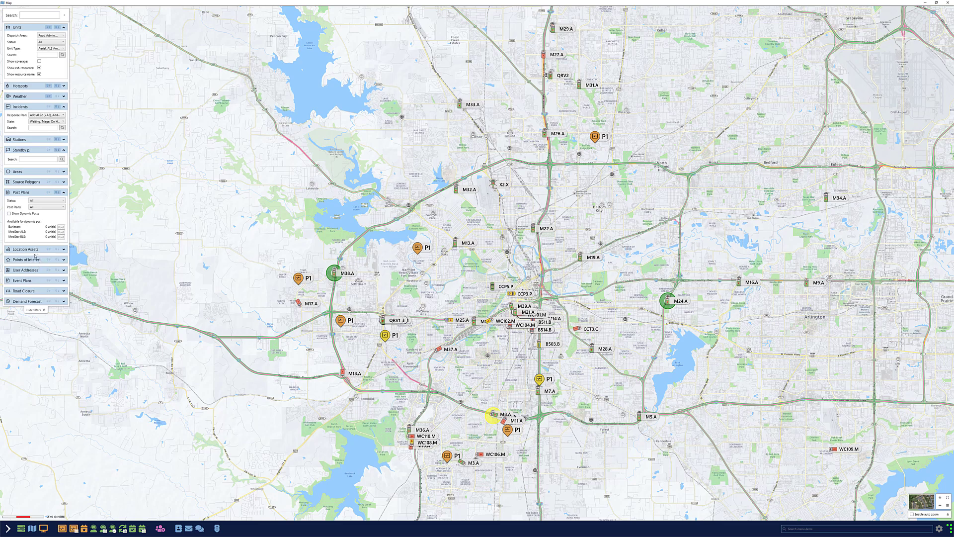
left_click_drag(30, 259, 30, 248)
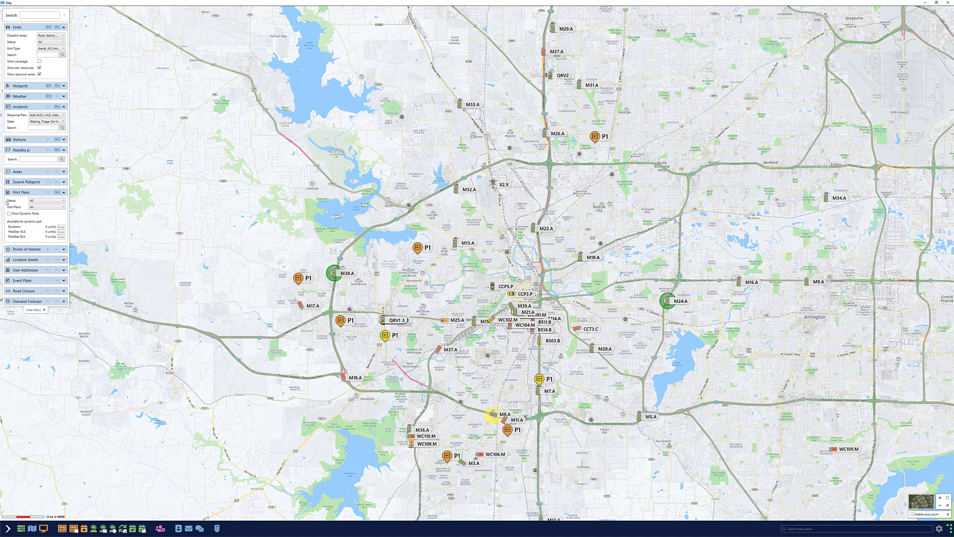
left_click(48, 183)
left_click(34, 310)
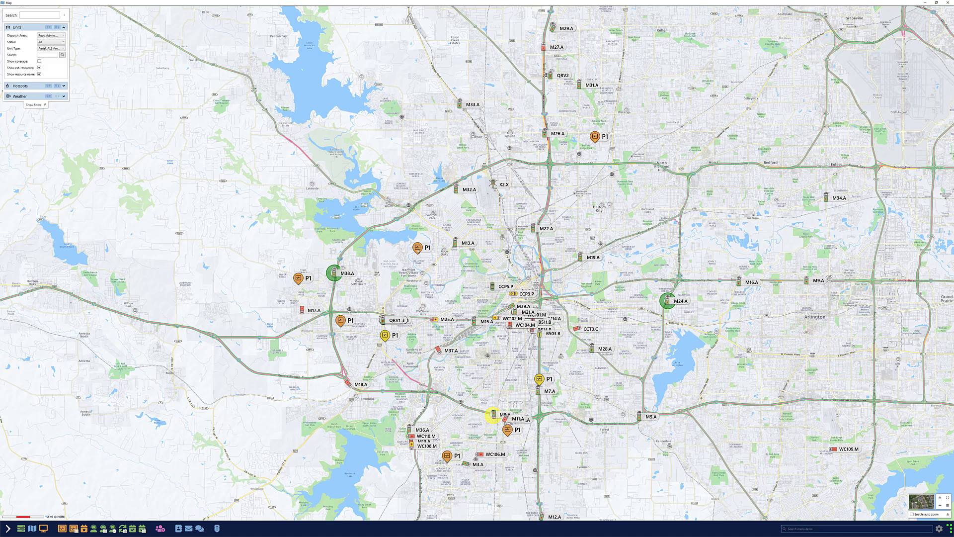
Examine unit M22.A and the surrounding traffic on the map up close, and return to the regional overview.
mouse_move(418, 250)
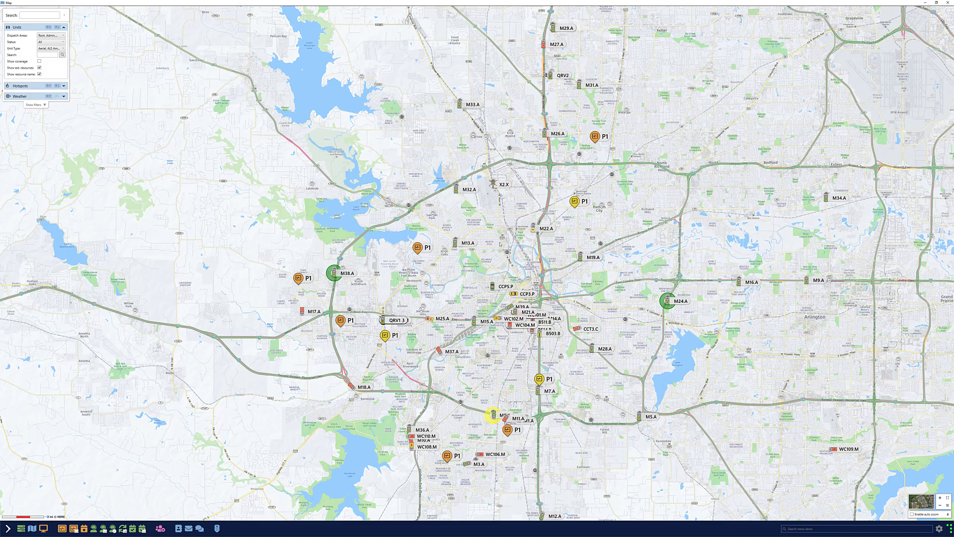
scroll(540, 239, "up", 3)
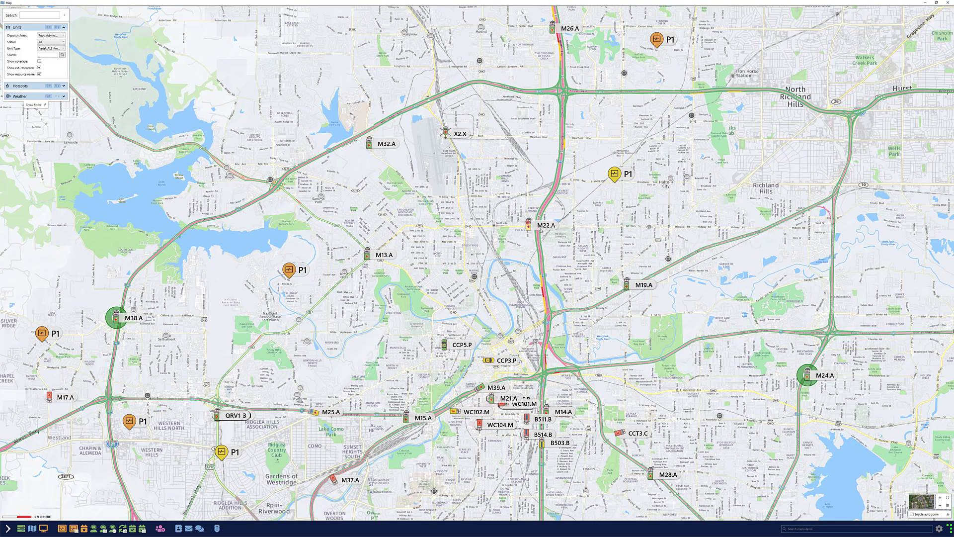
scroll(540, 230, "up", 3)
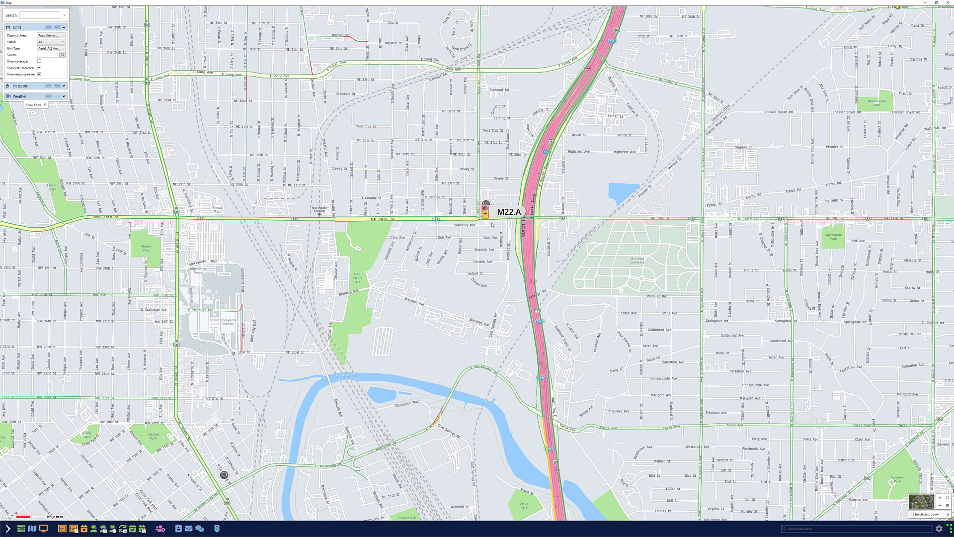
mouse_move(483, 220)
scroll(459, 307, "down", 2)
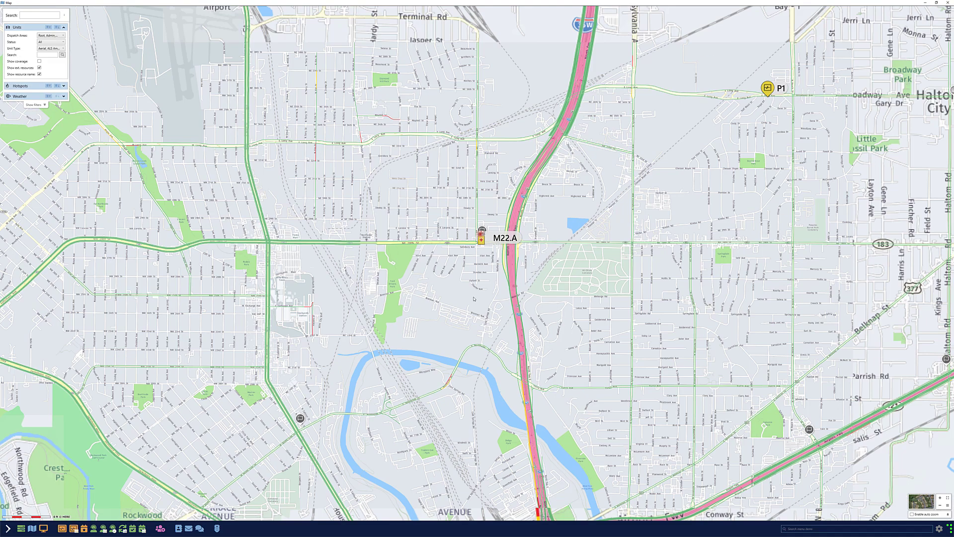
scroll(447, 318, "down", 1)
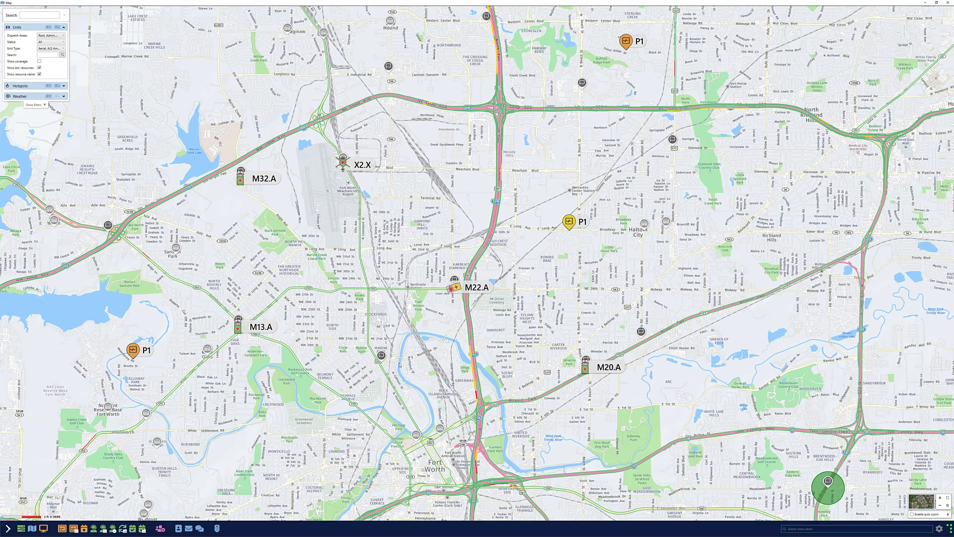
scroll(397, 368, "down", 1)
scroll(397, 368, "down", 2)
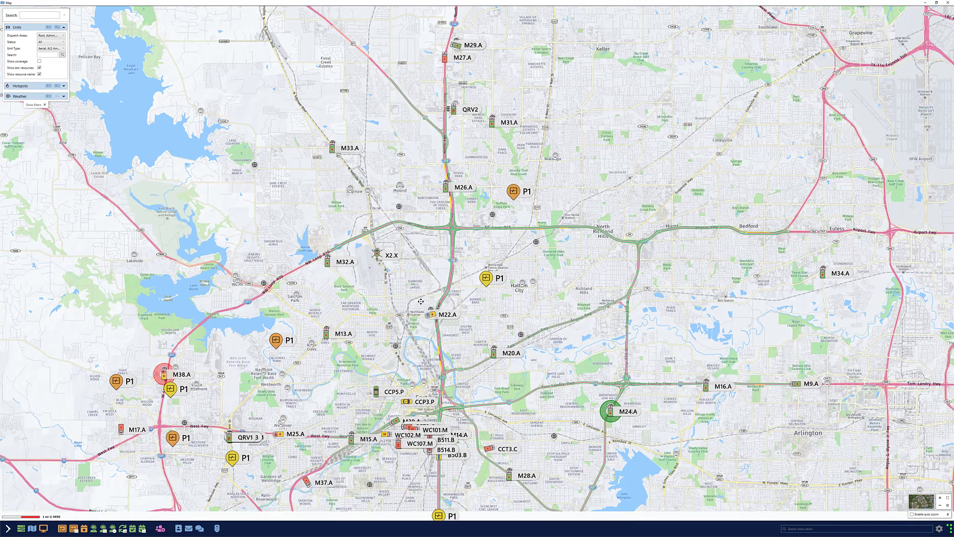
scroll(419, 304, "down", 1)
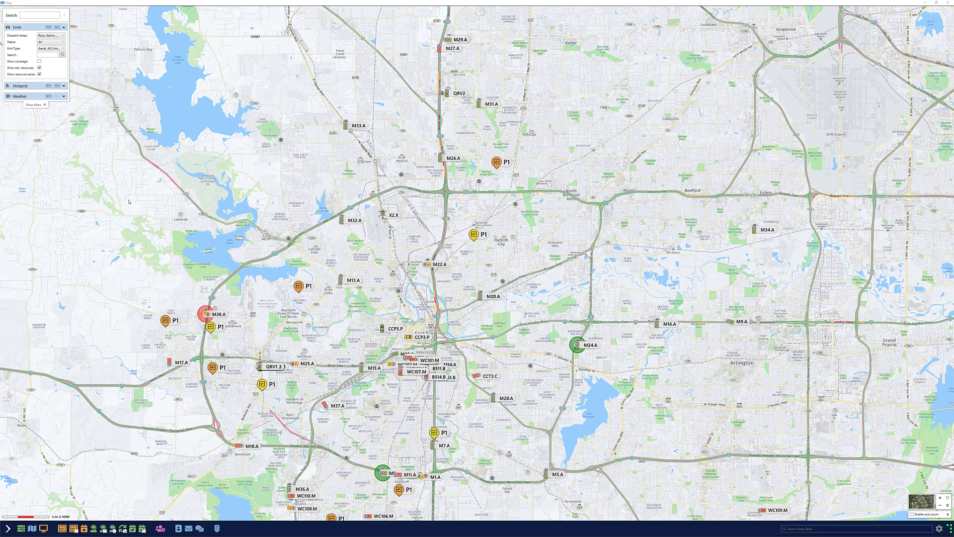
Expand the Hotspots filter on the map and collapse the Incidents filter within the full filter list.
left_click(63, 87)
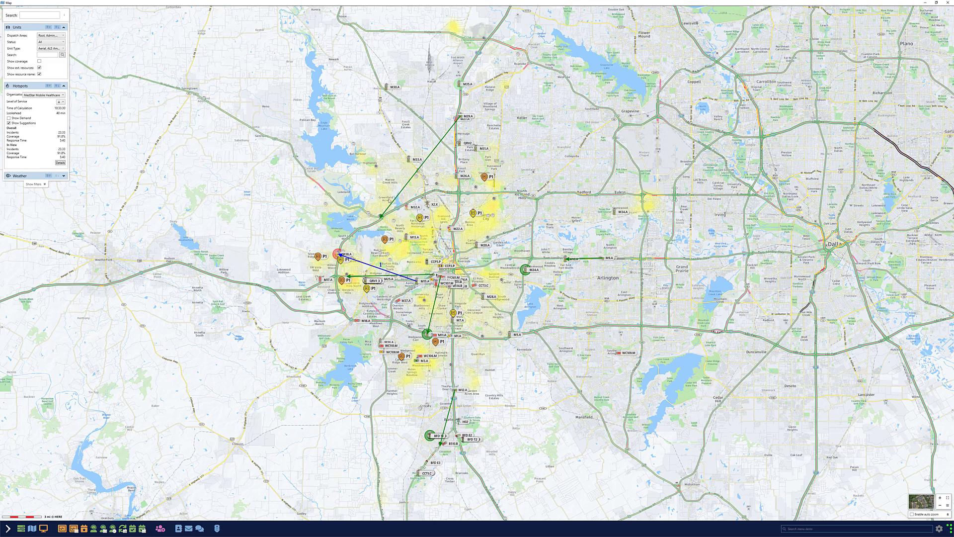
left_click(39, 185)
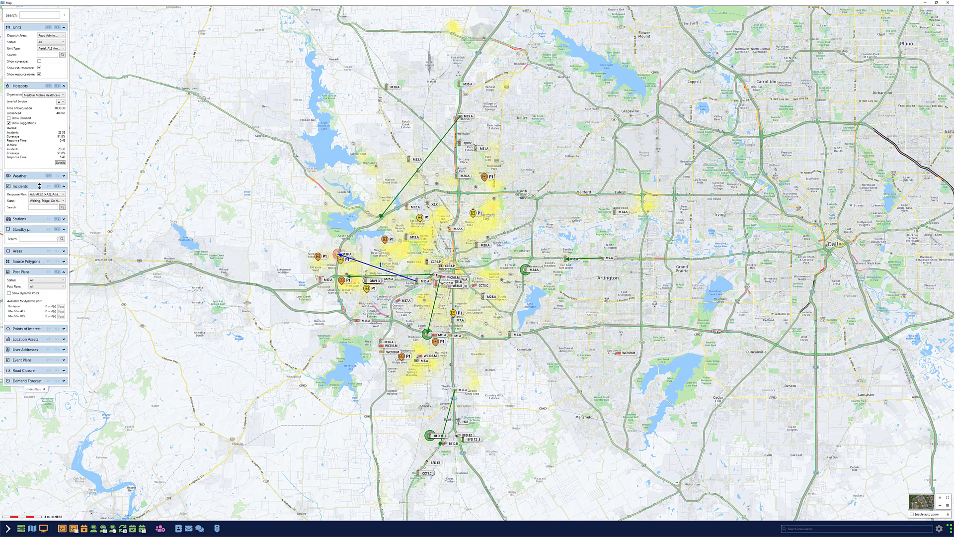
left_click(63, 188)
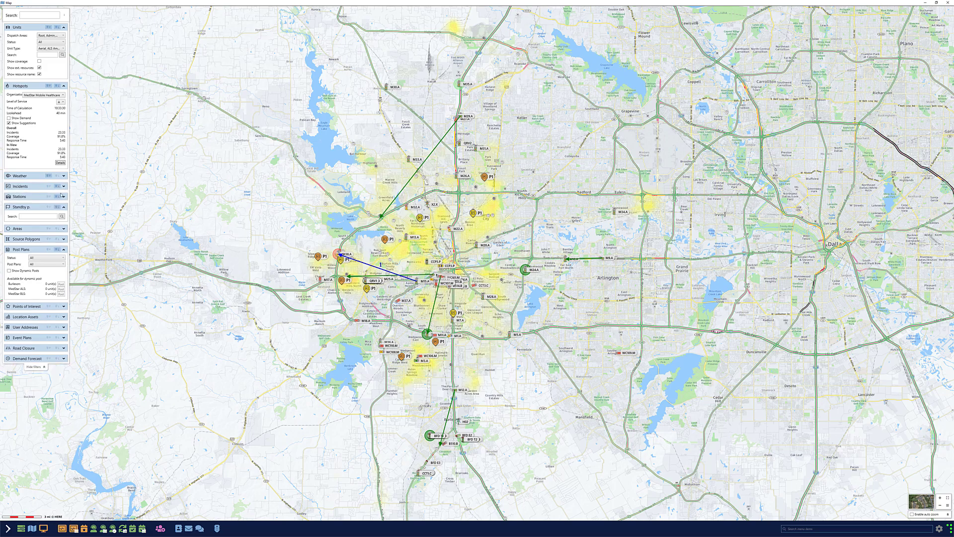
Collapse the map's full filter list, expand the Weather filter and set its layer to Radar.
left_click(36, 368)
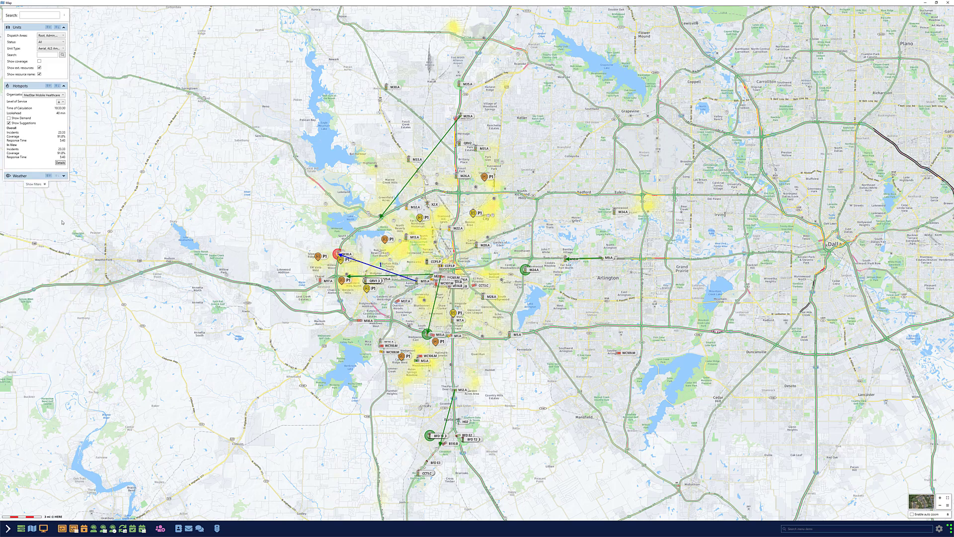
left_click(63, 176)
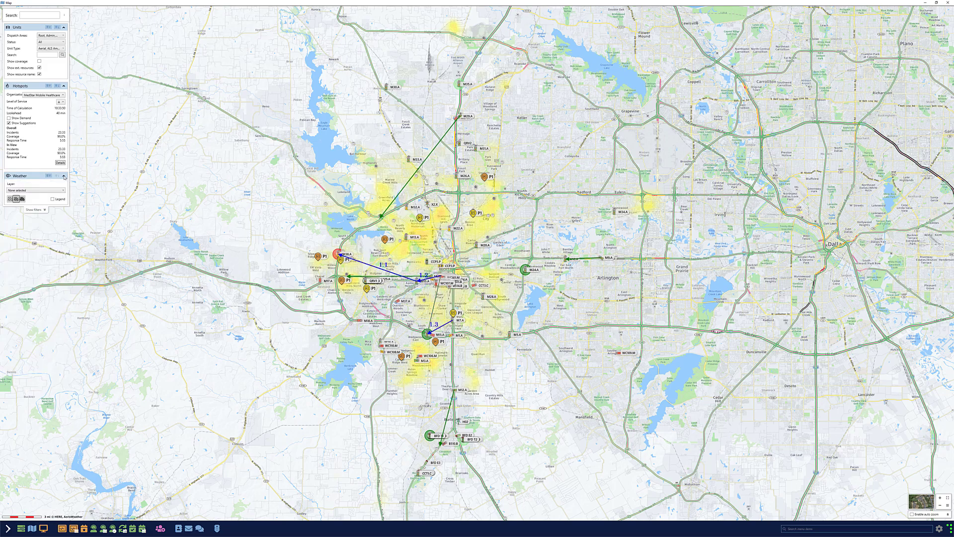
left_click(41, 192)
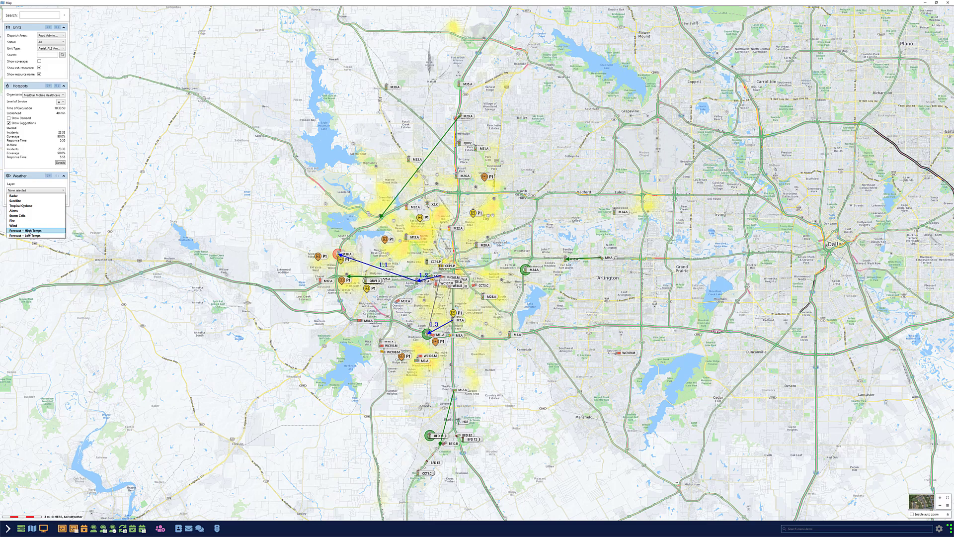
left_click(30, 196)
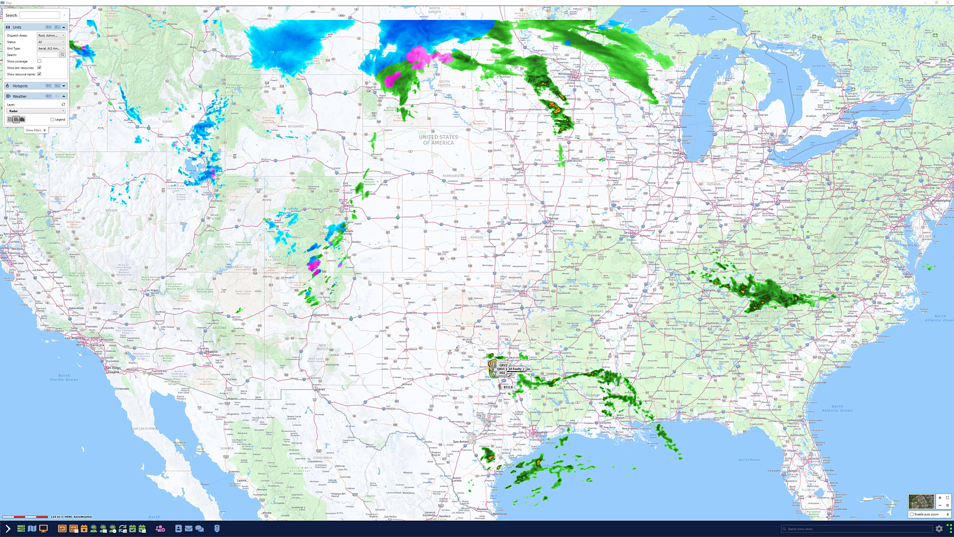
Set the map's weather layer to Storm Cells, bring the Texas storm cells into view and show the weather legend.
left_click(31, 110)
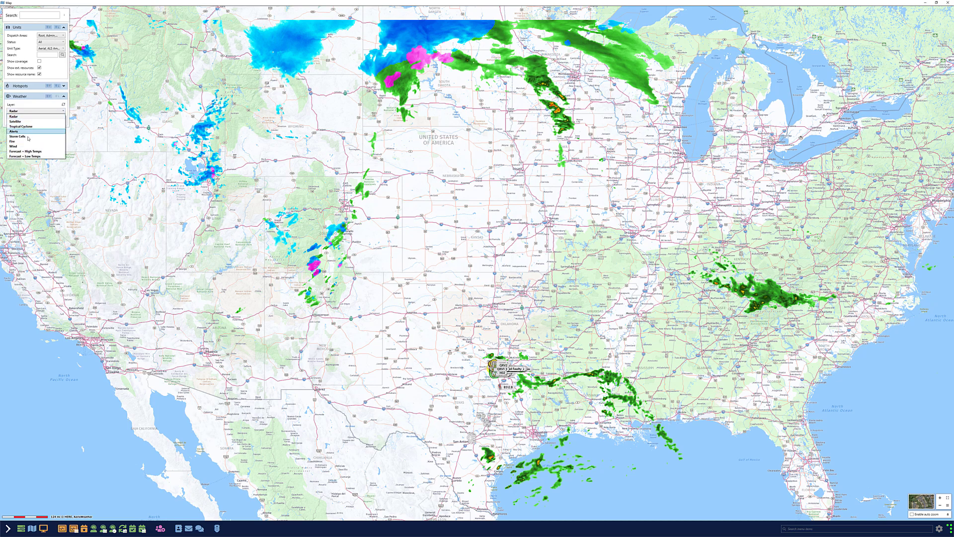
left_click(90, 159)
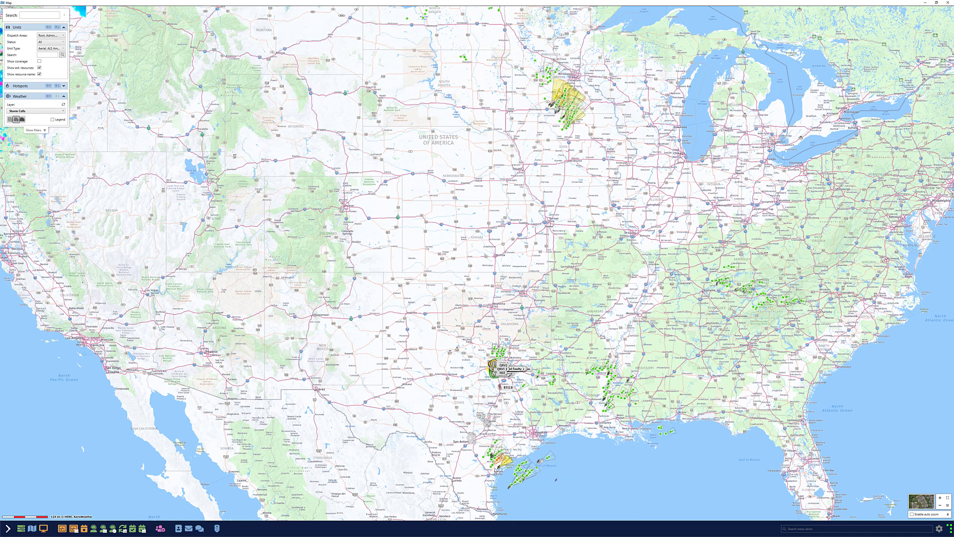
scroll(499, 469, "up", 5)
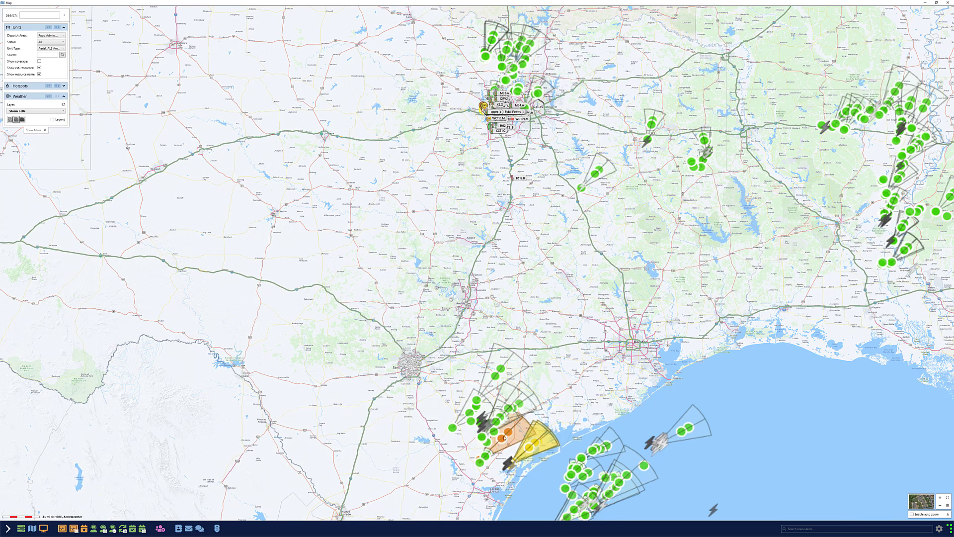
left_click(52, 119)
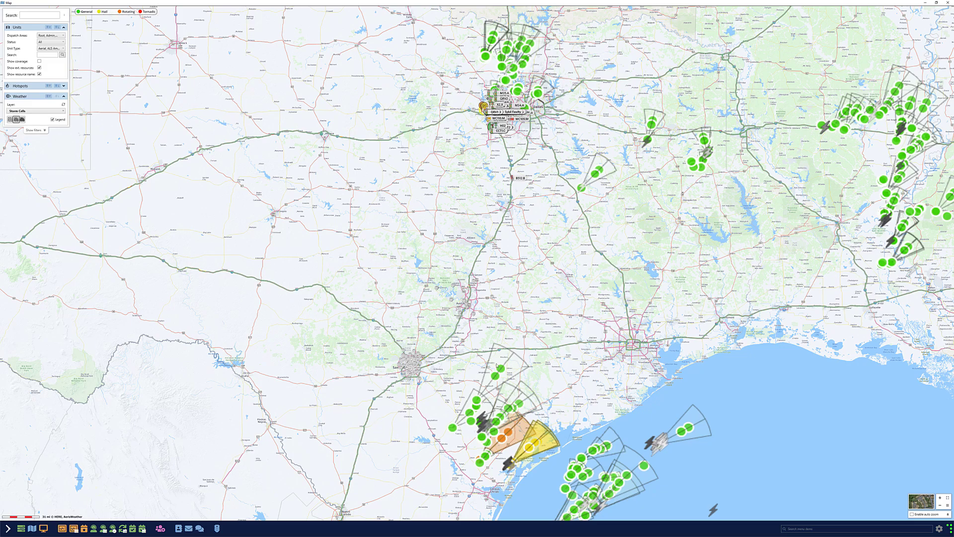
left_click(38, 111)
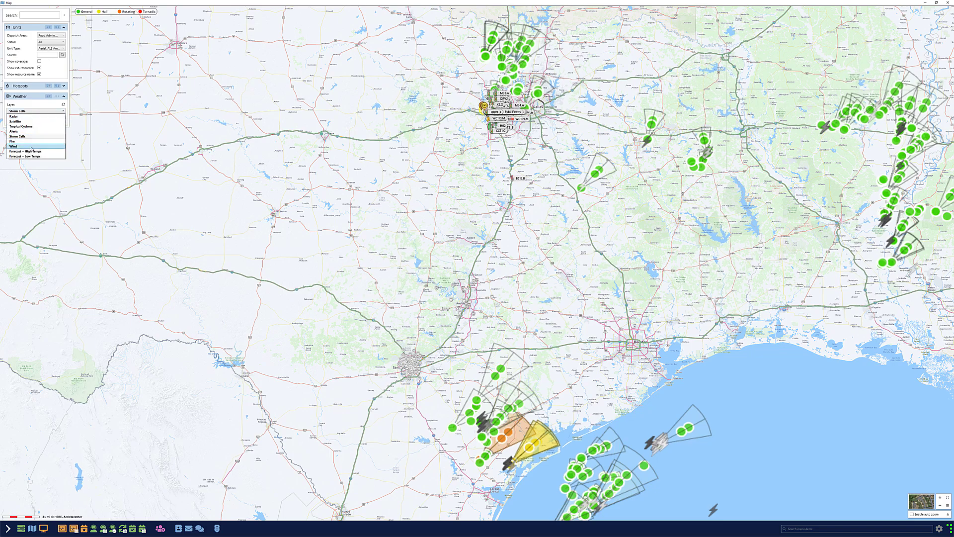
left_click(41, 112)
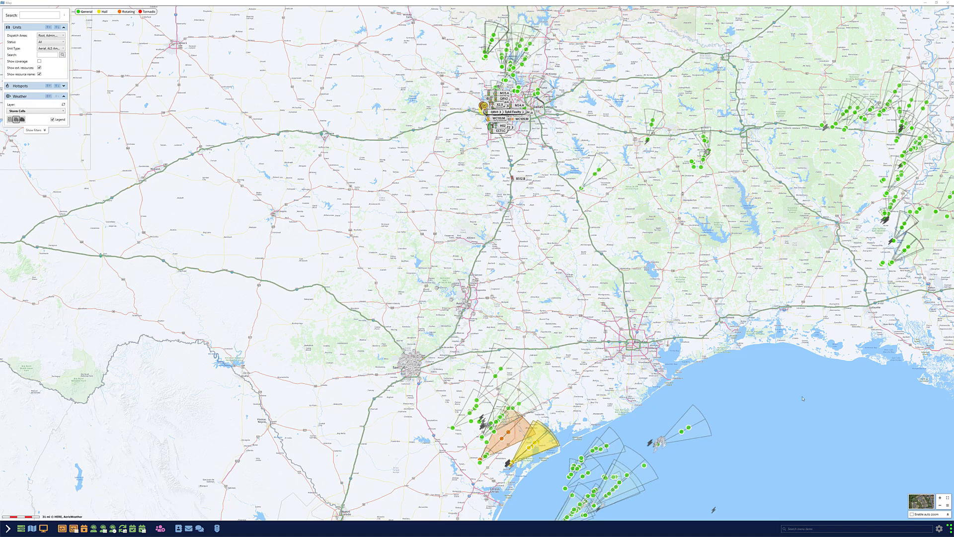
Move the map to the saved Service Area view and examine the surroundings of unit X2.X up close.
left_click(949, 506)
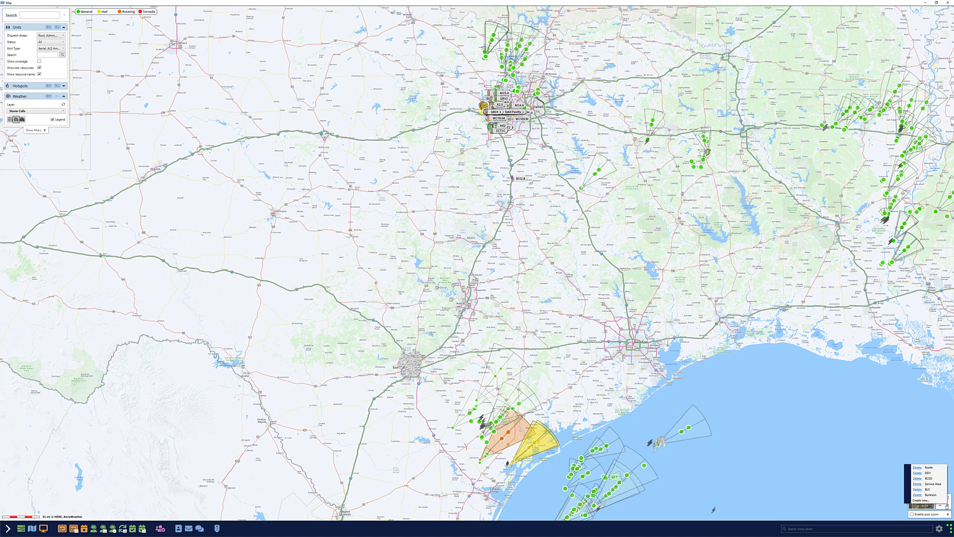
left_click(932, 484)
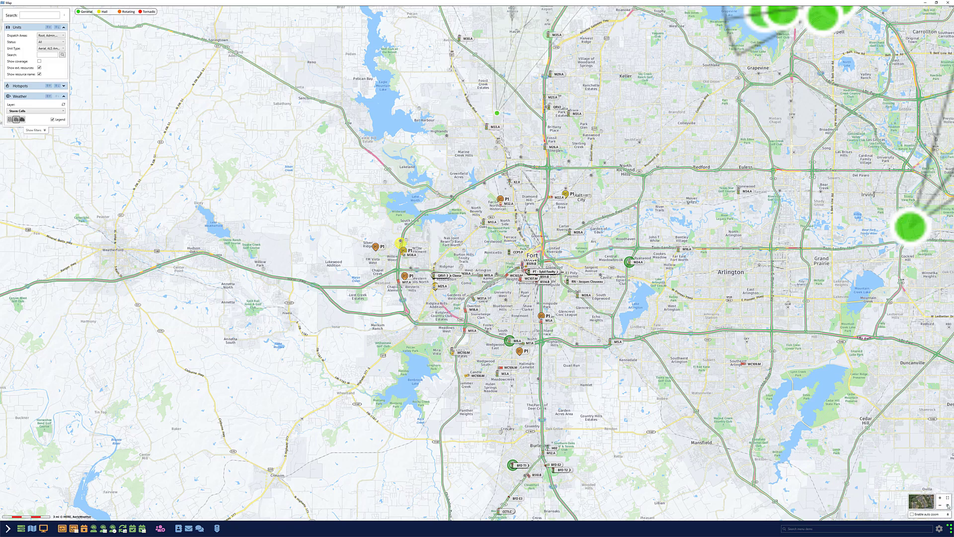
left_click(947, 506)
mouse_move(921, 503)
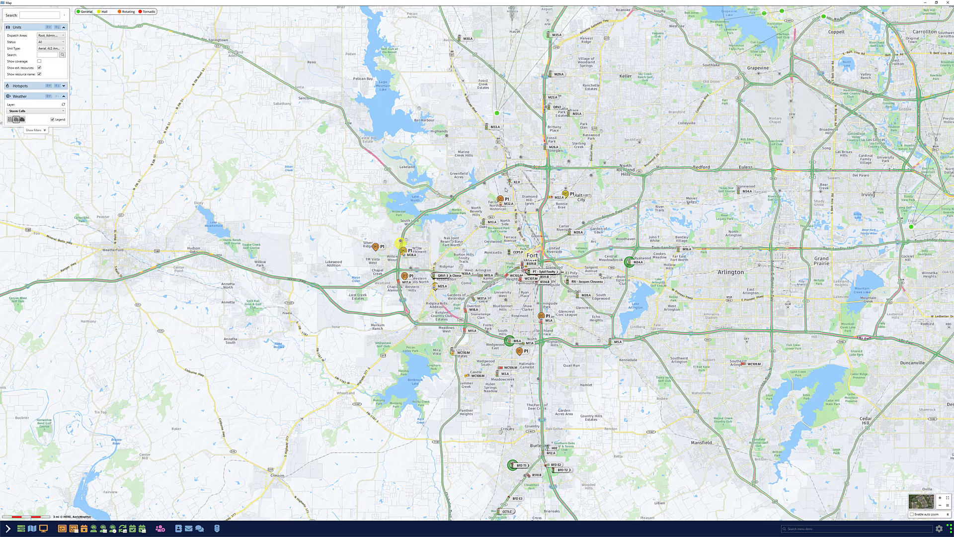
left_click_drag(475, 152, 543, 188)
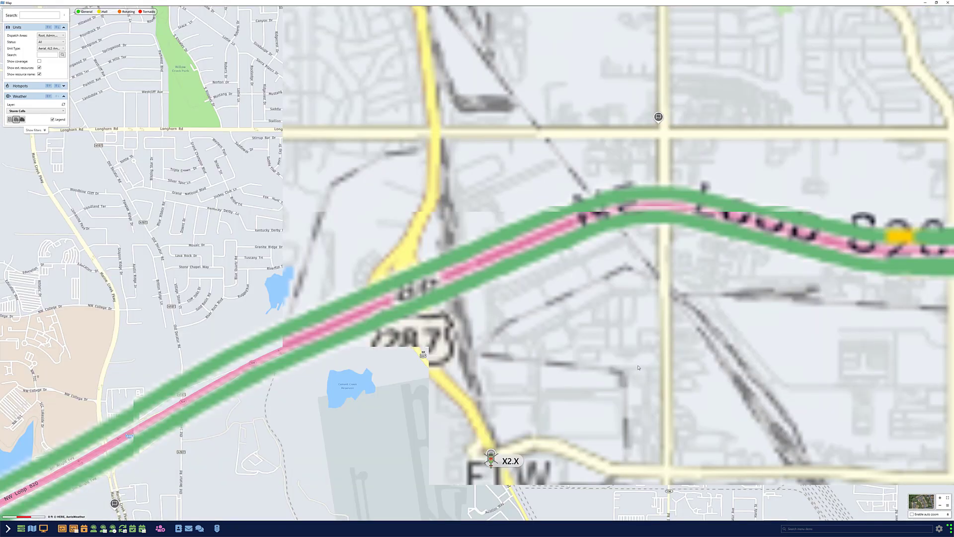
left_click(925, 504)
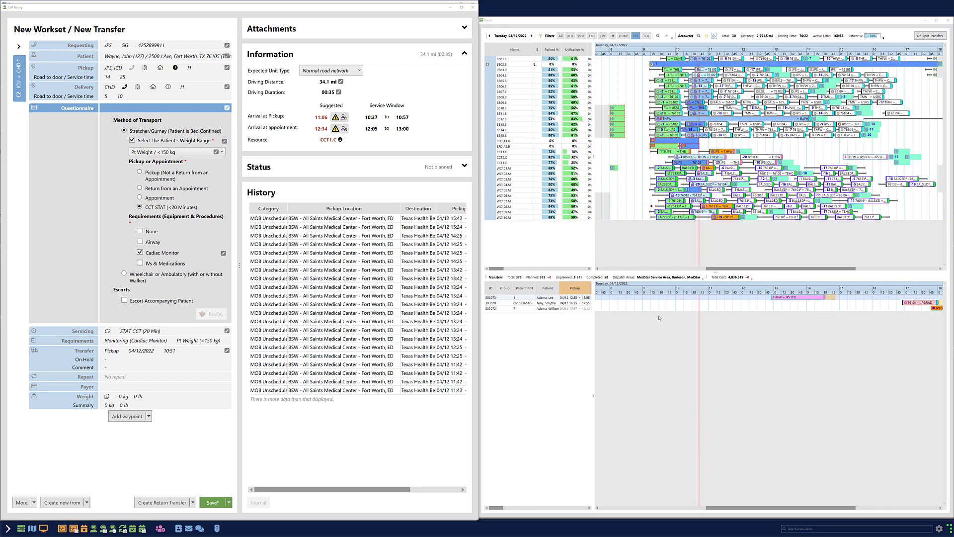
Highlight resource CCT1.C in the Gantt and save the new JPS ICU to CHD transfer despite the possible duplicates.
left_click(516, 152)
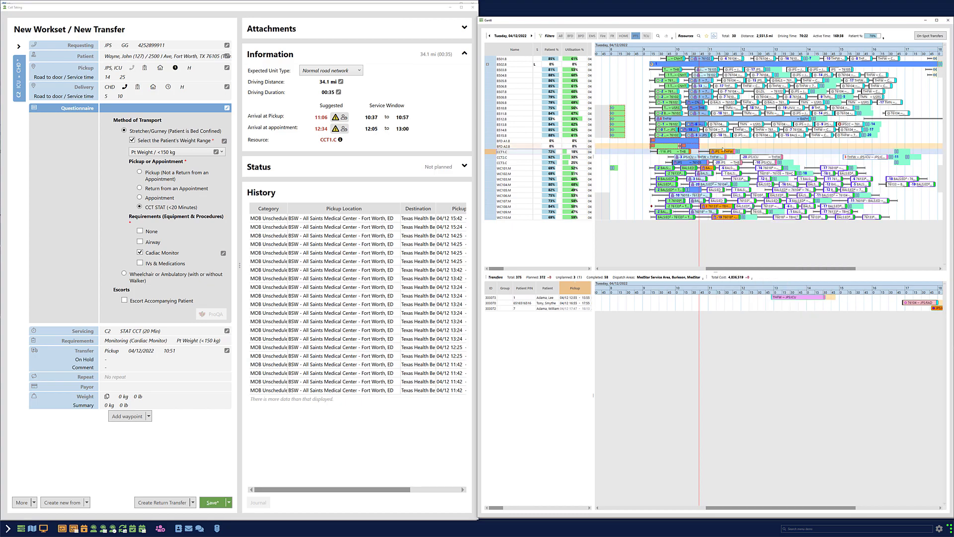
mouse_move(722, 152)
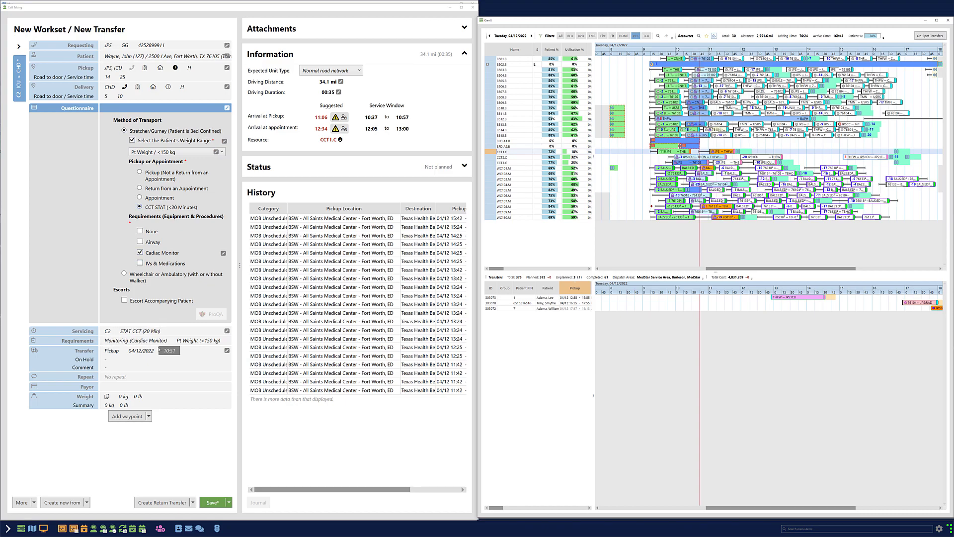
left_click(213, 502)
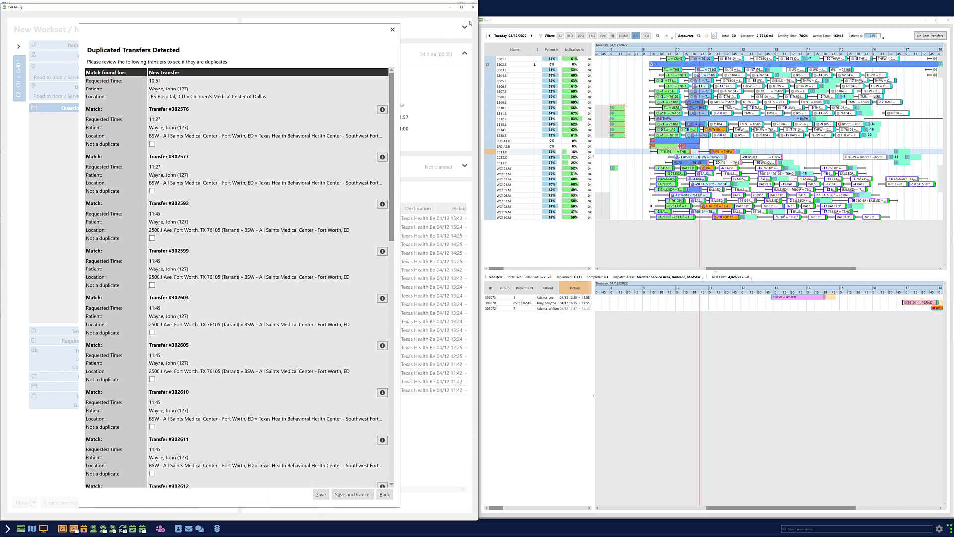
key("Return")
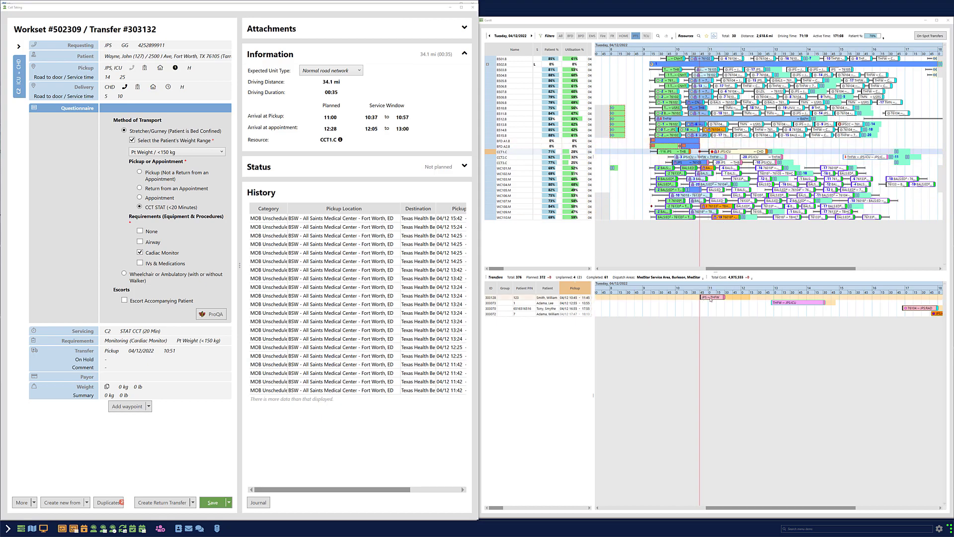
mouse_move(714, 299)
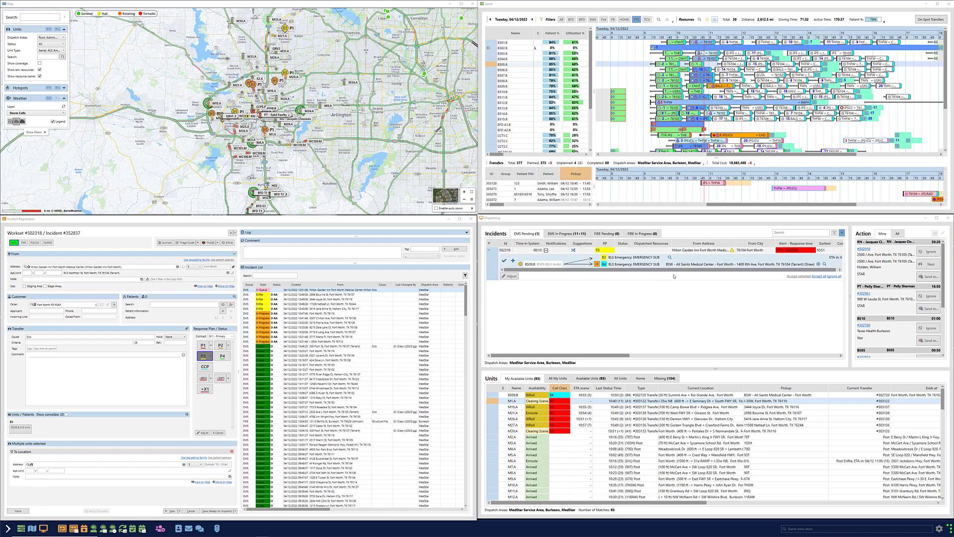
Maximize the Dispatching window and enlarge its contents.
left_click(937, 218)
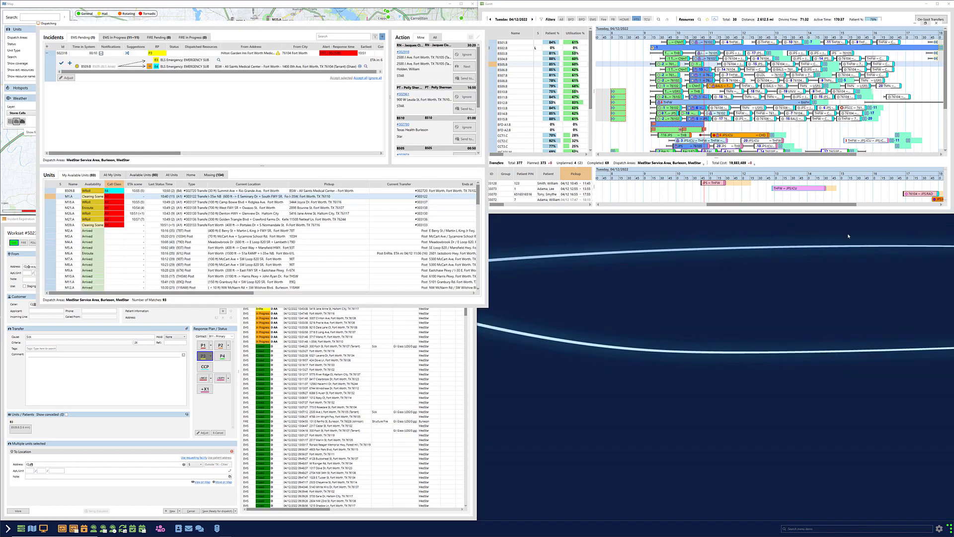
scroll(443, 272, "up", 3, "ctrl")
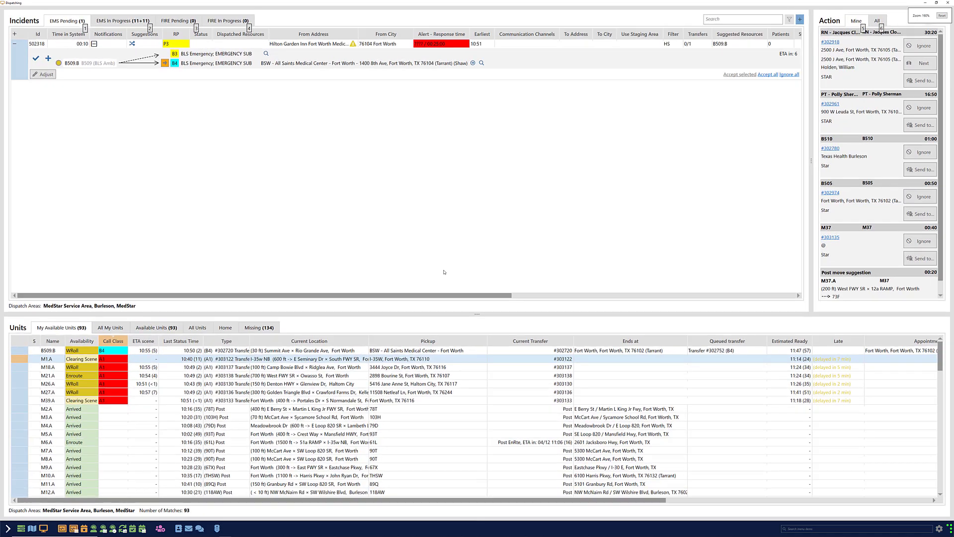
scroll(444, 272, "up", 1, "ctrl")
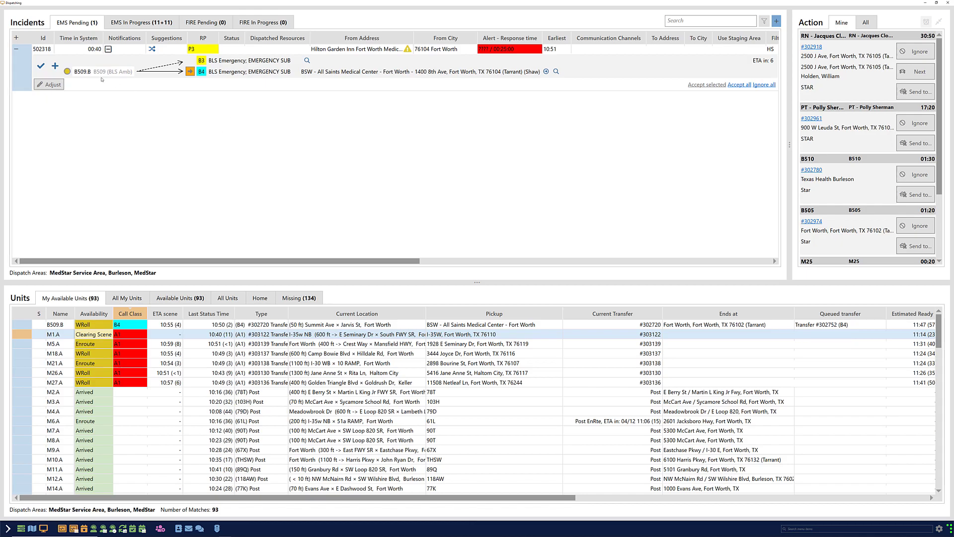
Open the alternative resources for the pending incident's B3 response and compare them graphically by ETA and by distance.
left_click(55, 66)
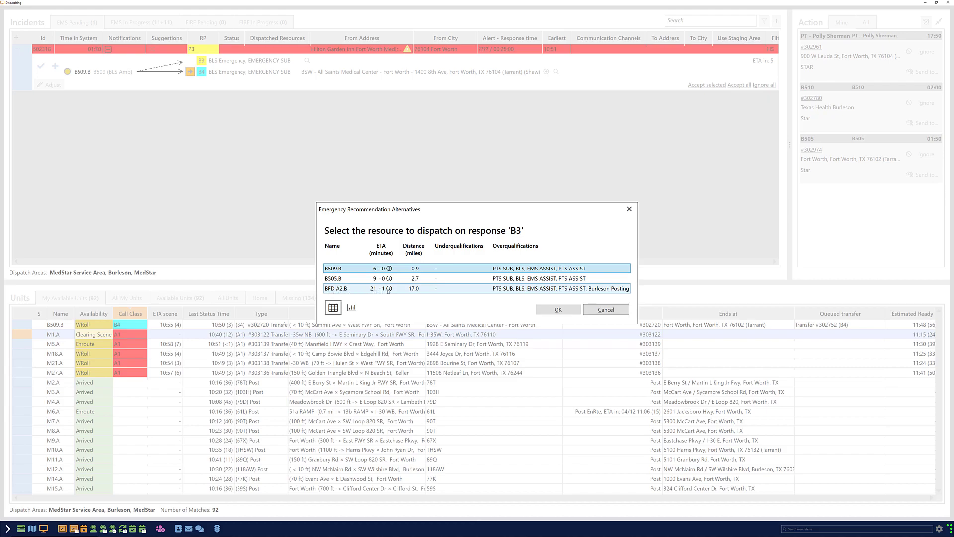
mouse_move(389, 289)
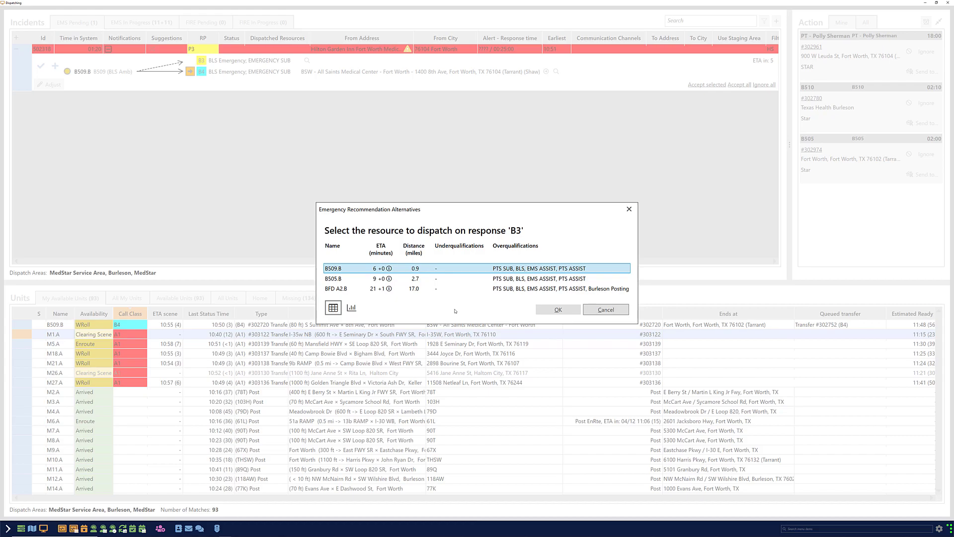
left_click(352, 307)
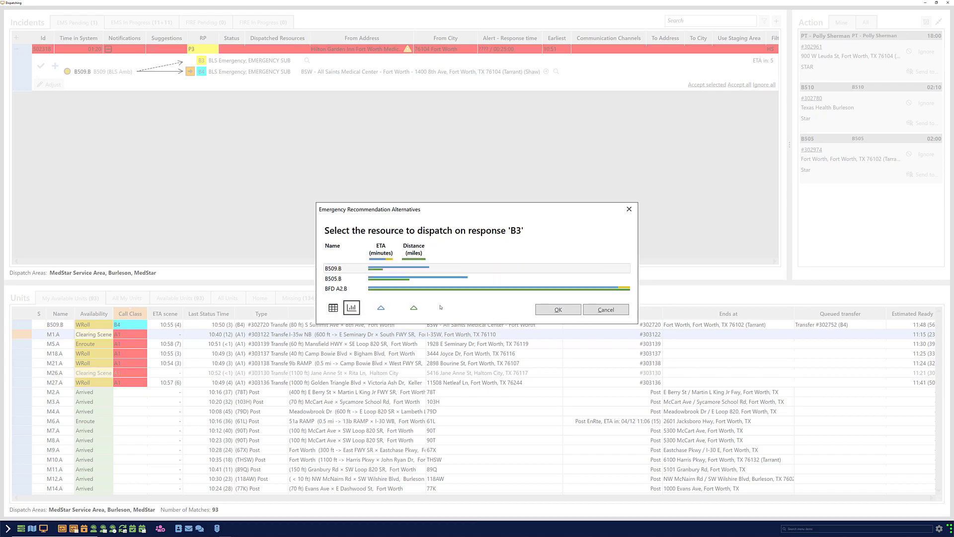
left_click(380, 309)
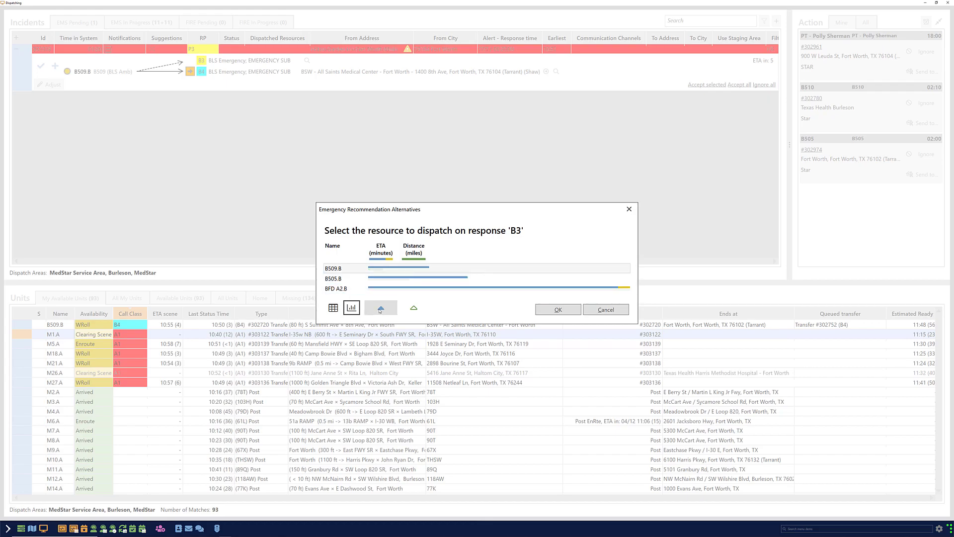
left_click(414, 312)
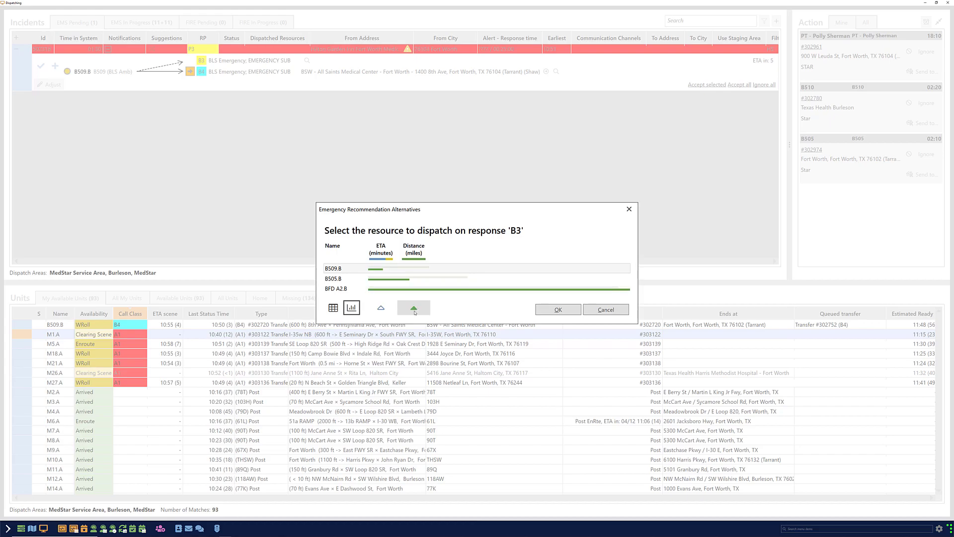
Return the alternatives to table form and dispatch B505.B on the B3 response.
left_click(333, 307)
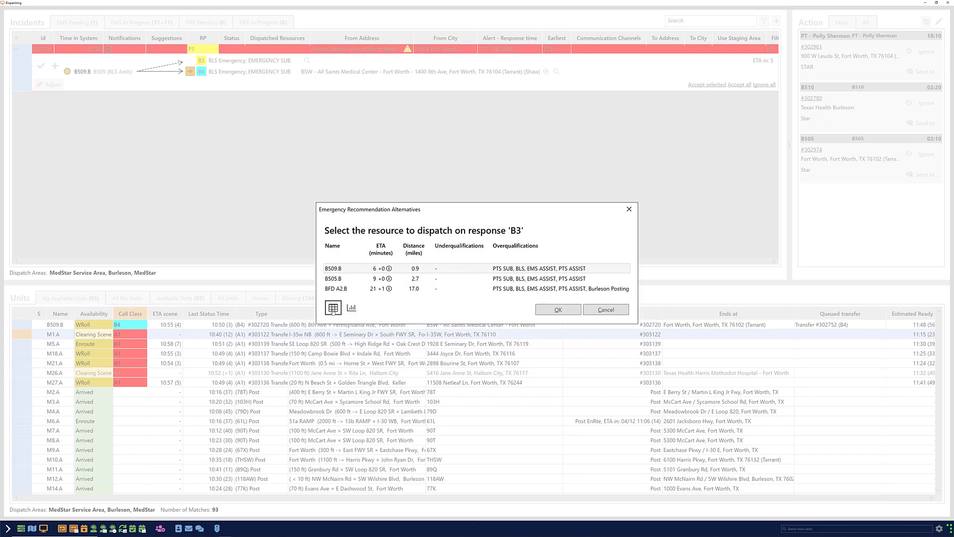
left_click(338, 279)
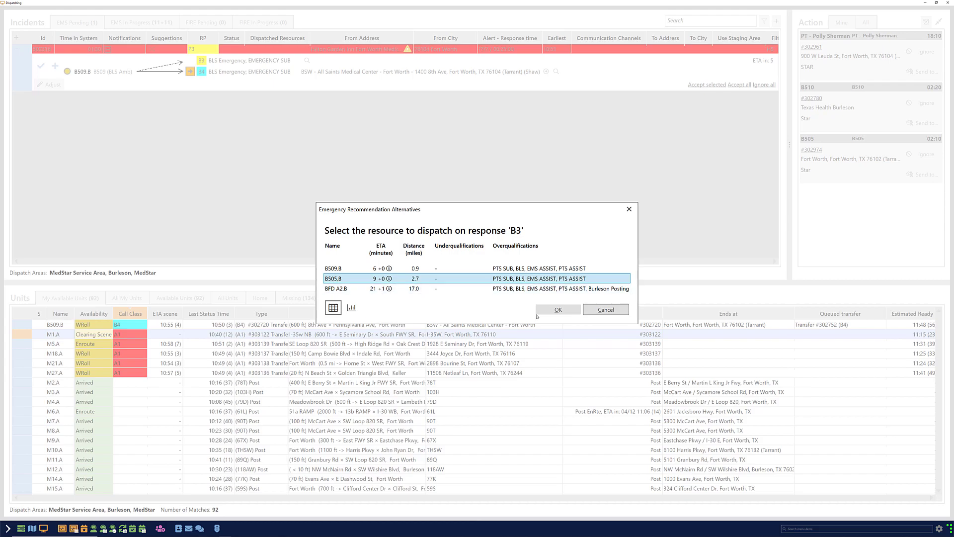
left_click(558, 309)
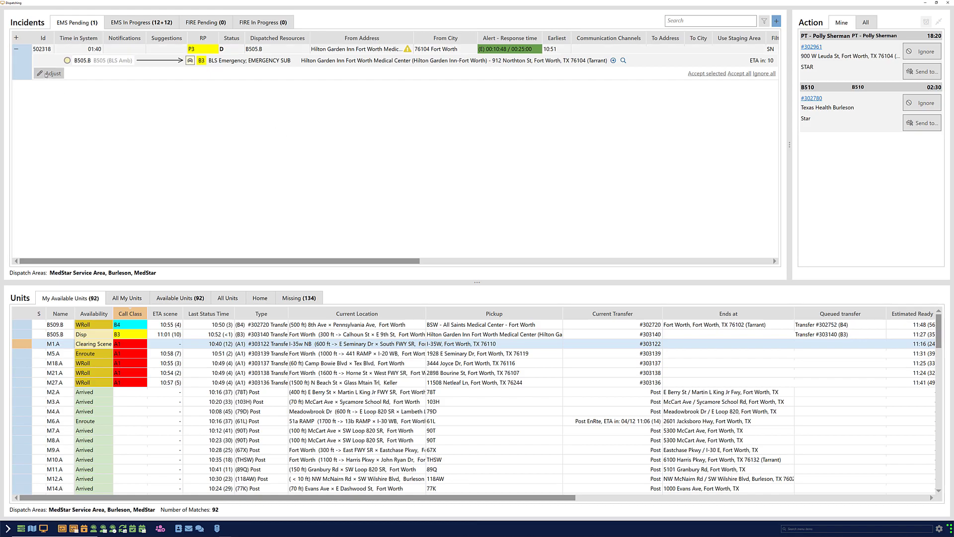
Adjust the response plan of the in-progress EMS incident served by B505.B by adding an extra response with call class S3.
left_click(141, 22)
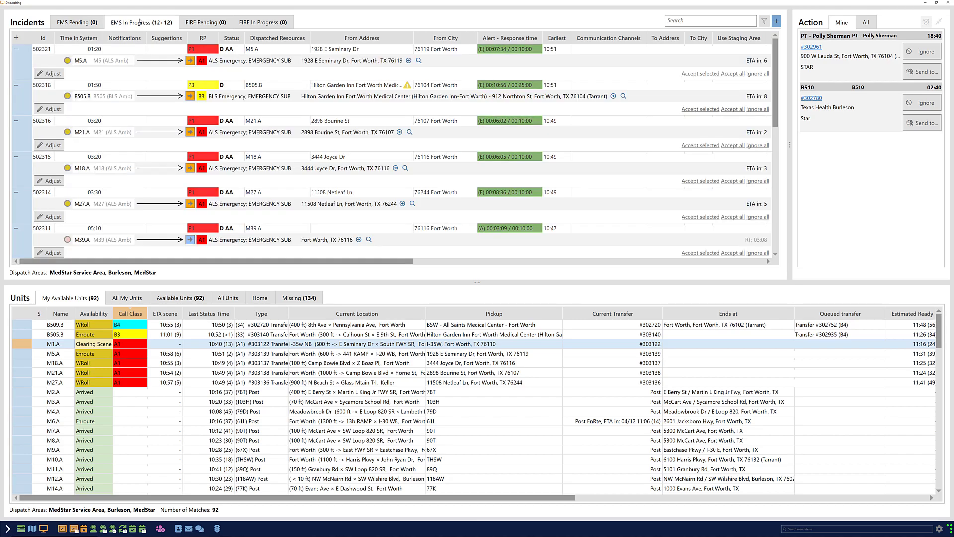
left_click(50, 109)
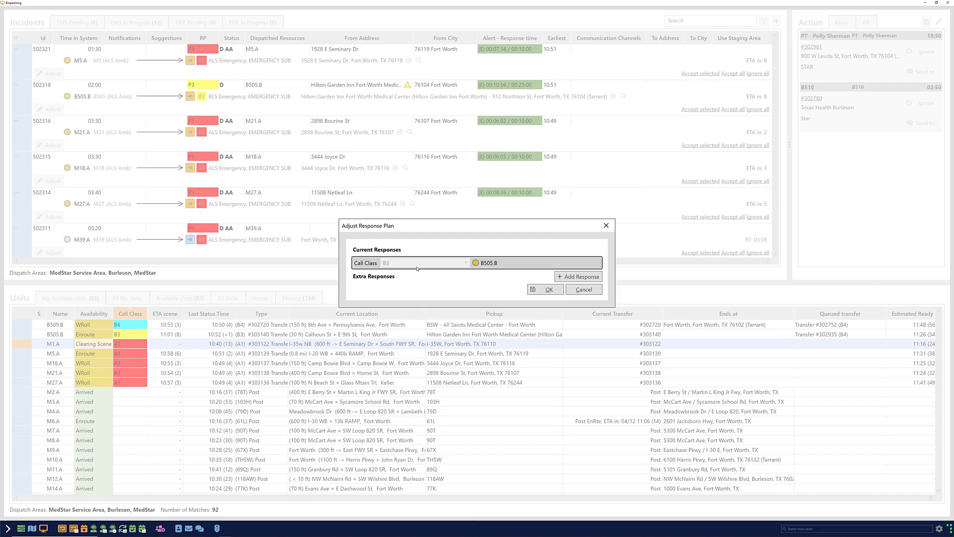
left_click(571, 277)
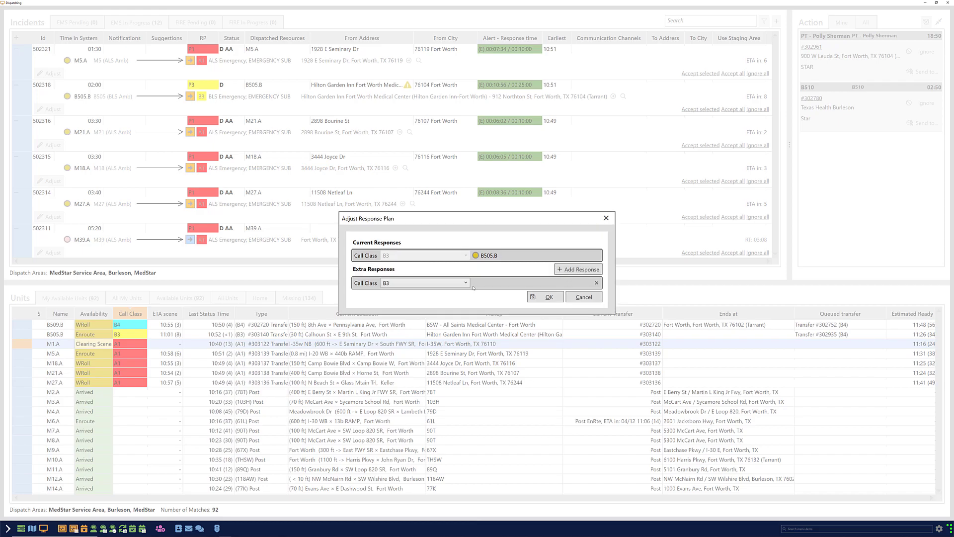
left_click(440, 284)
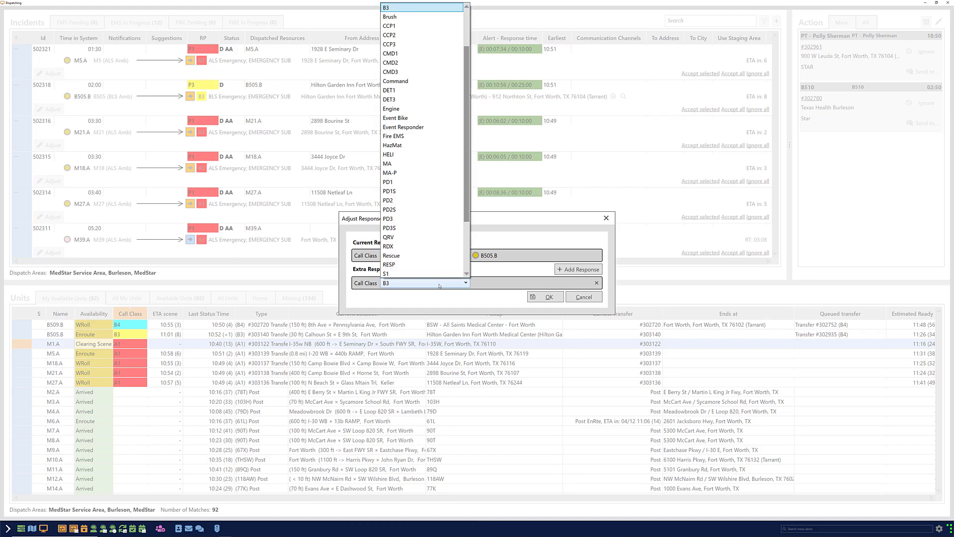
scroll(437, 275, "down", 1)
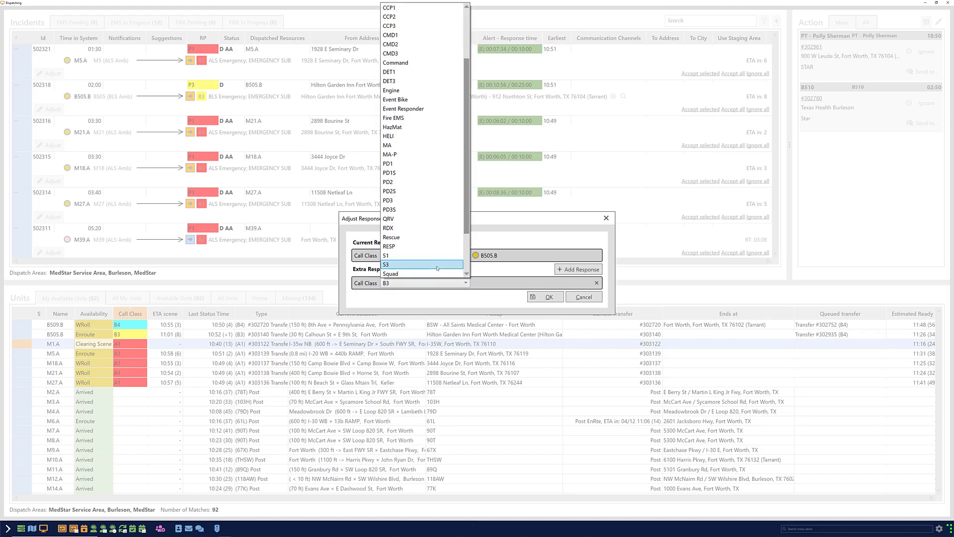
left_click(437, 265)
left_click(547, 297)
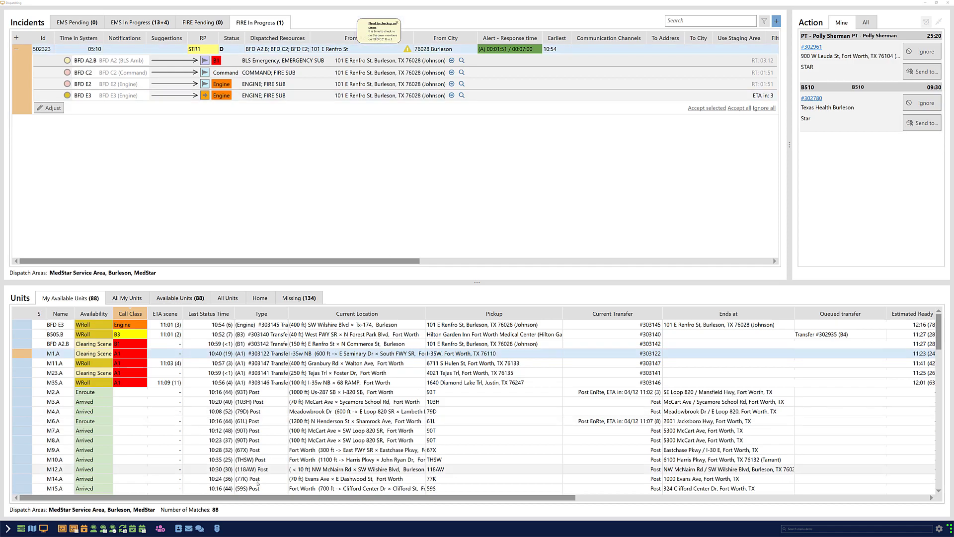
Open the resource information for BFD C2 from its Safety Check message and enlarge the window and its contents.
left_click(189, 528)
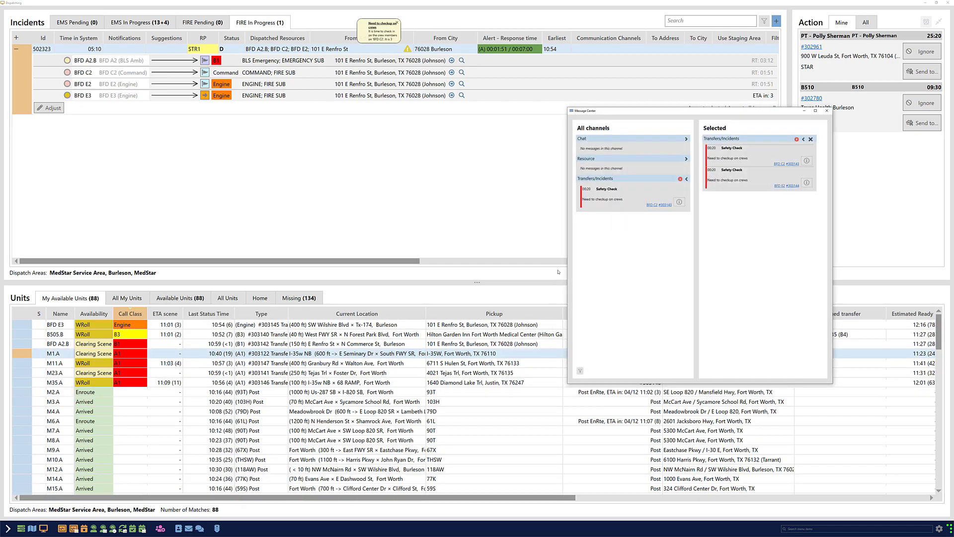
left_click(751, 157)
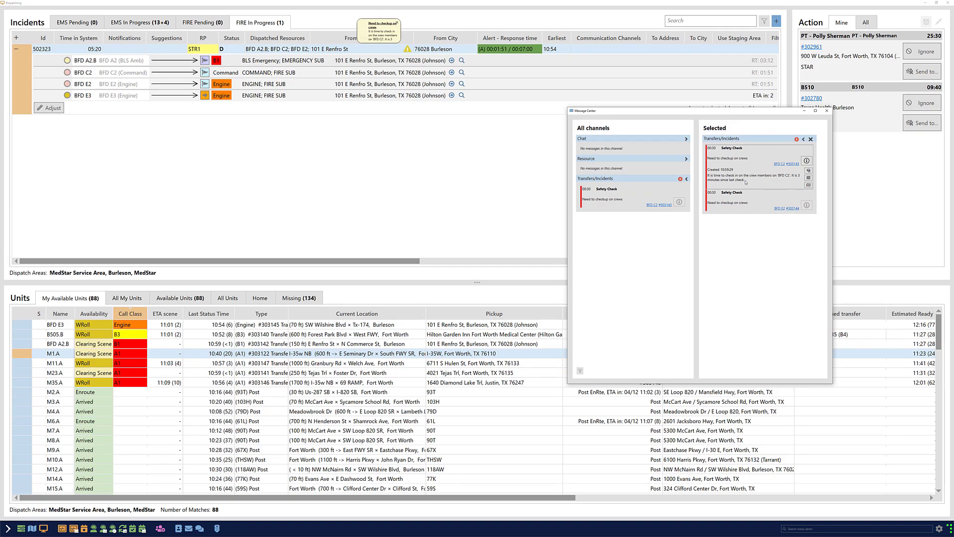
left_click(807, 160)
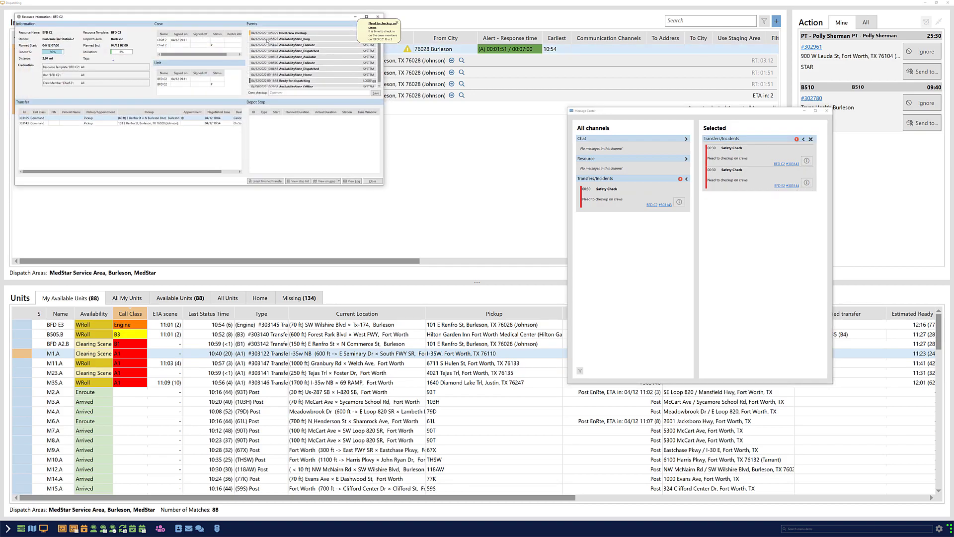
left_click_drag(257, 20, 495, 124)
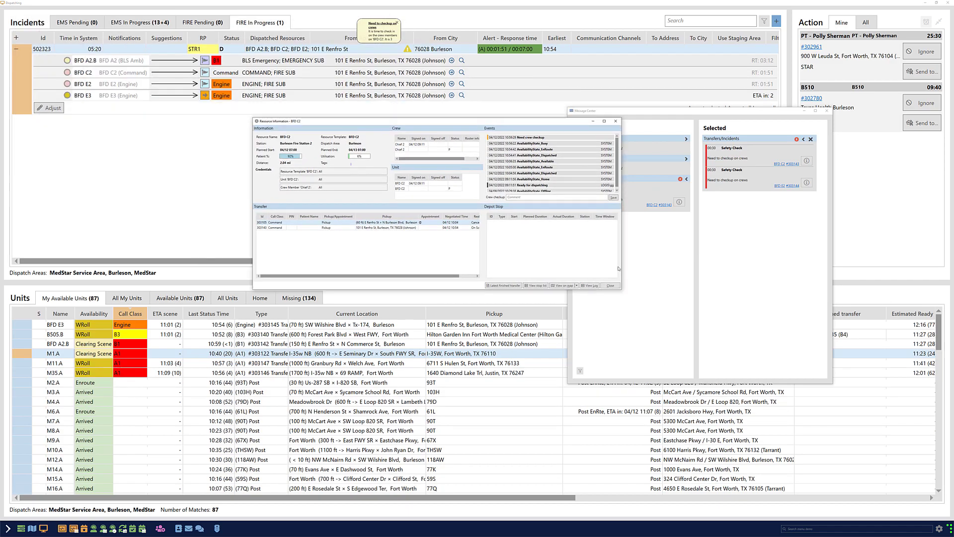
left_click_drag(621, 289, 788, 422)
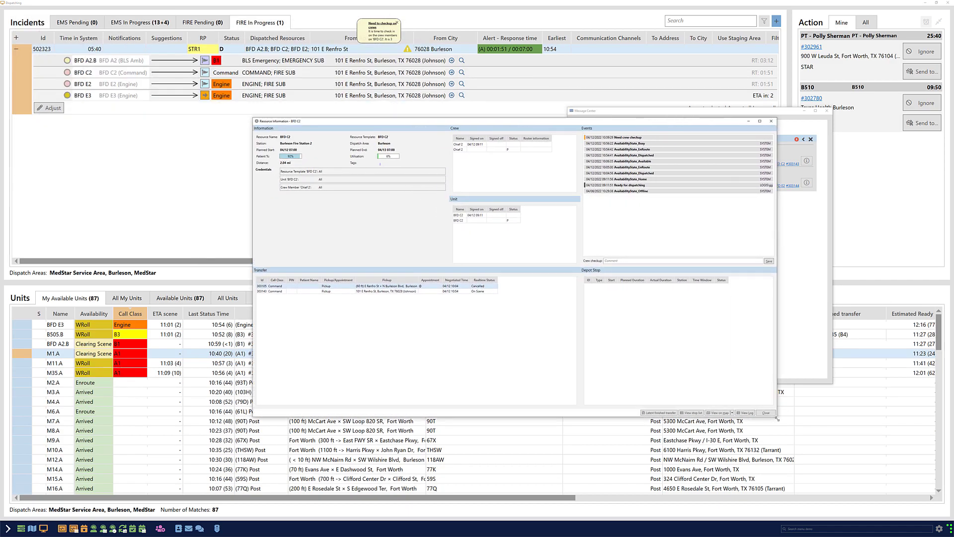
scroll(691, 352, "up", 3, "ctrl")
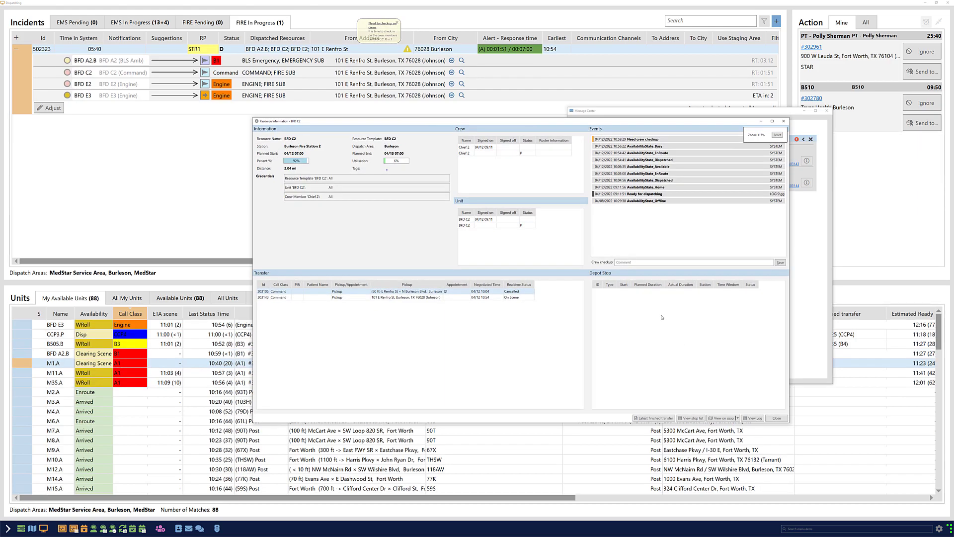
Record a crew checkup for BFD C2 with the comment "All ok" and close the resource information and Message Center.
left_click(635, 262)
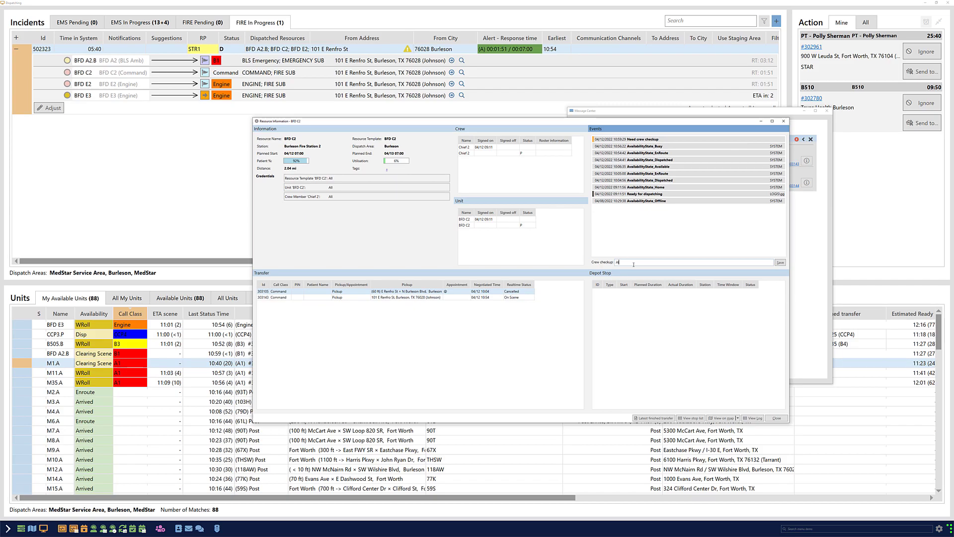
key("Return")
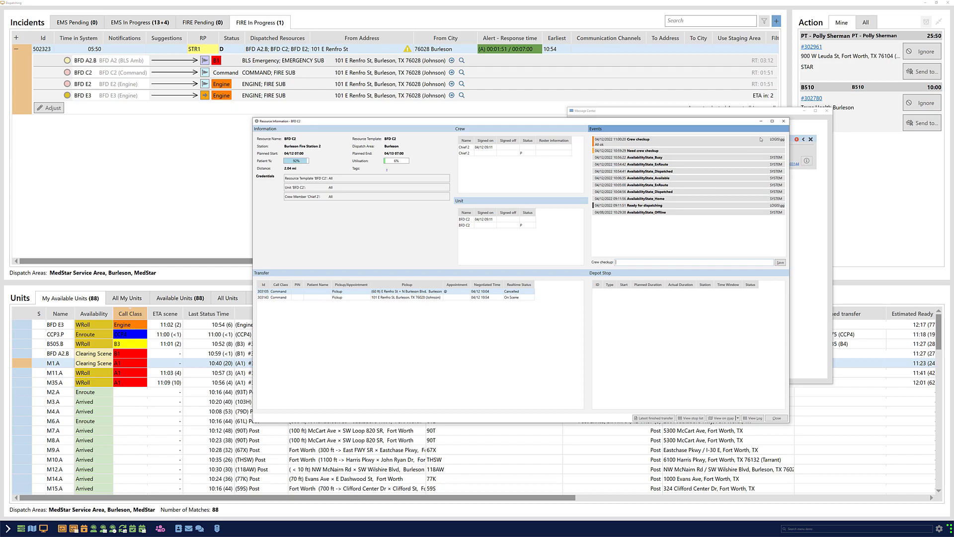
left_click(783, 121)
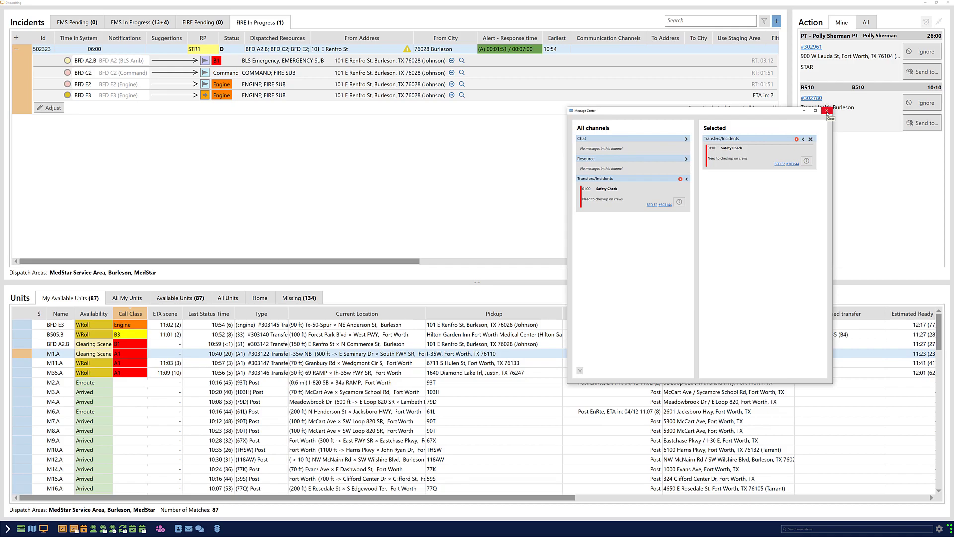
left_click(827, 111)
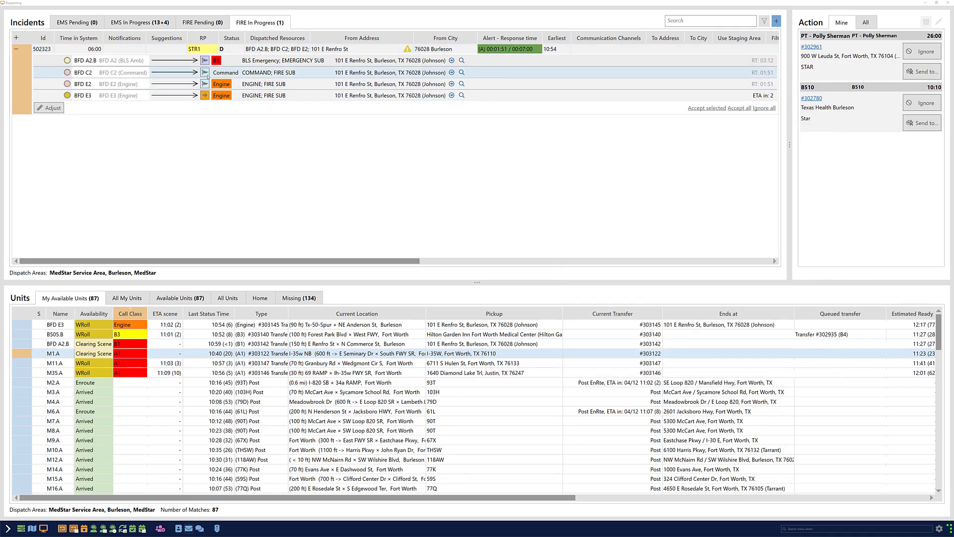
Open the resource information for BFD A2.B on the fire incident and reposition and enlarge its window.
right_click(93, 62)
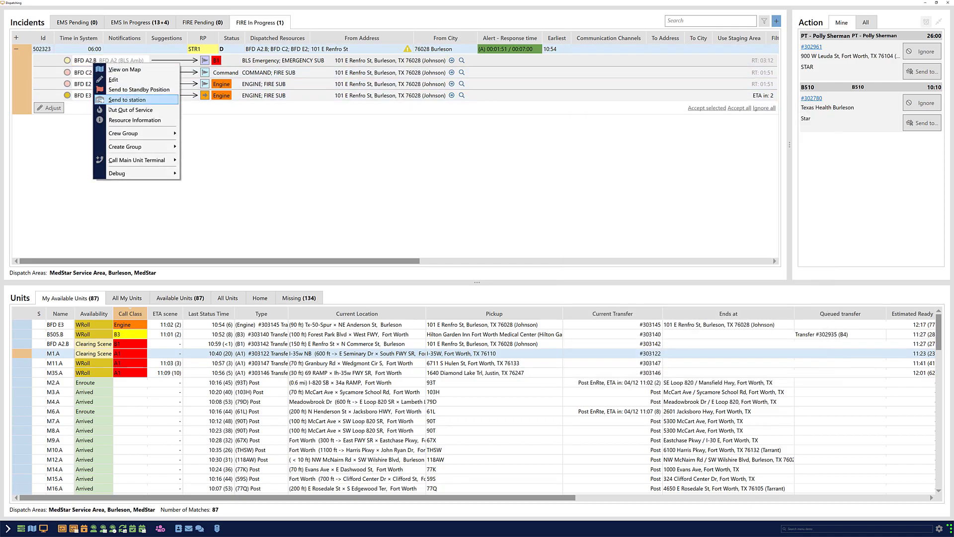
left_click(117, 124)
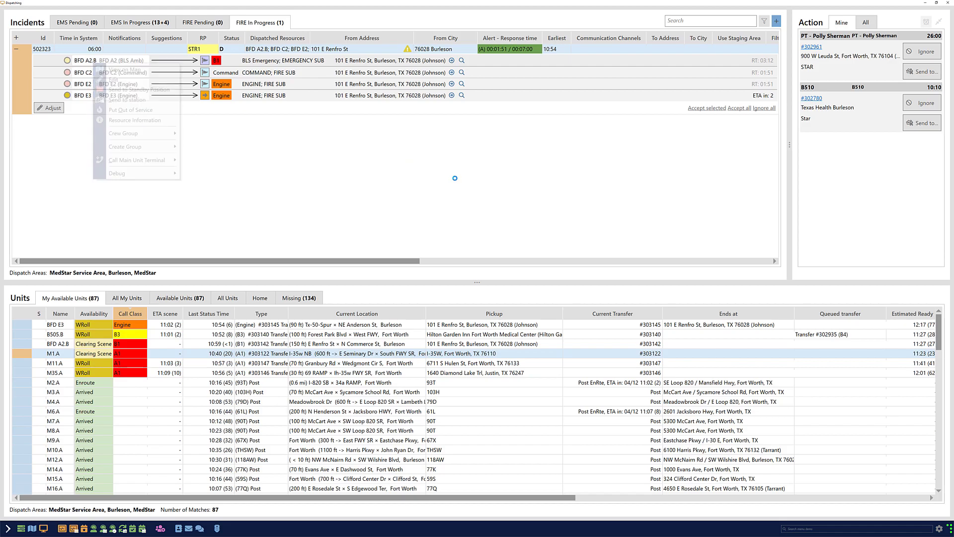
left_click_drag(295, 24, 558, 123)
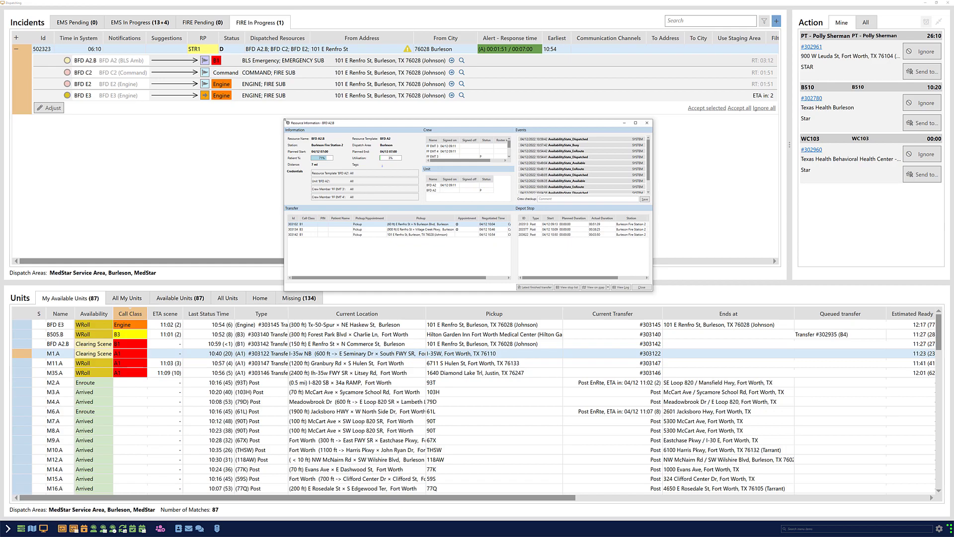
left_click_drag(285, 119, 184, 47)
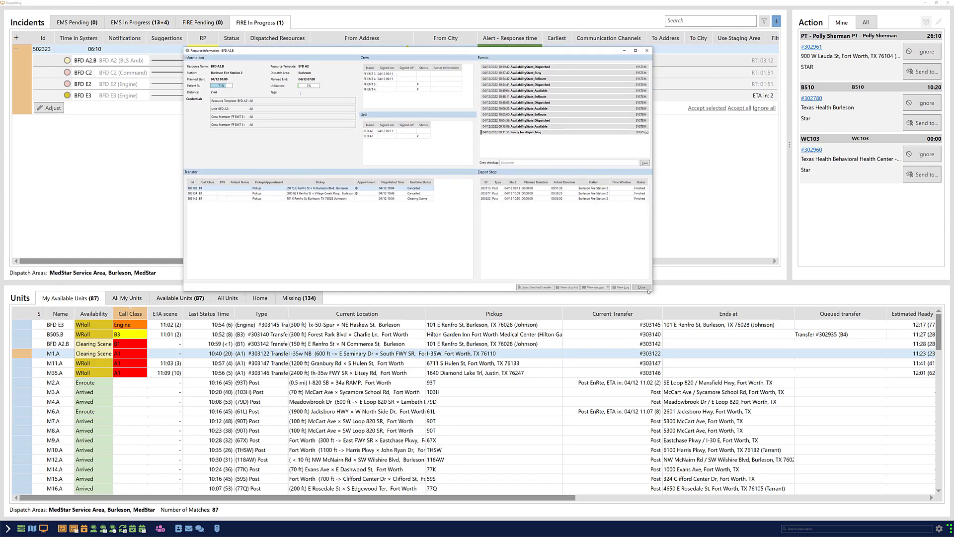
left_click_drag(654, 292, 715, 361)
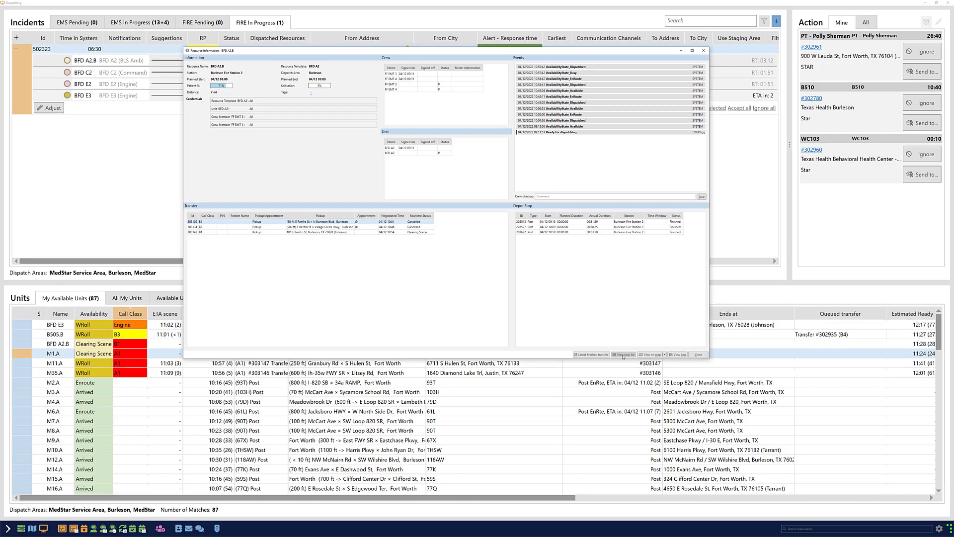
Choose the daily route from BFD A2.B's map viewing options and close its resource information.
left_click(665, 356)
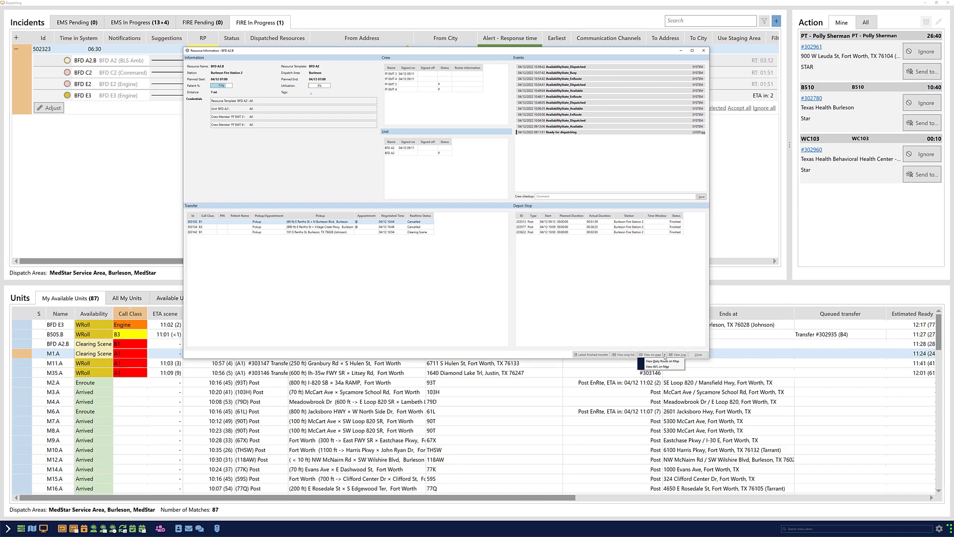
left_click(661, 361)
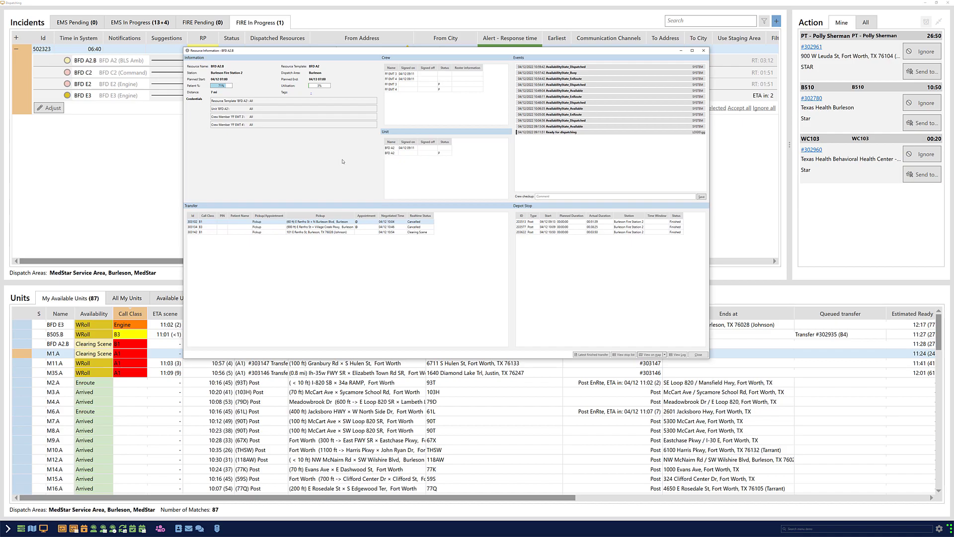
left_click(499, 19)
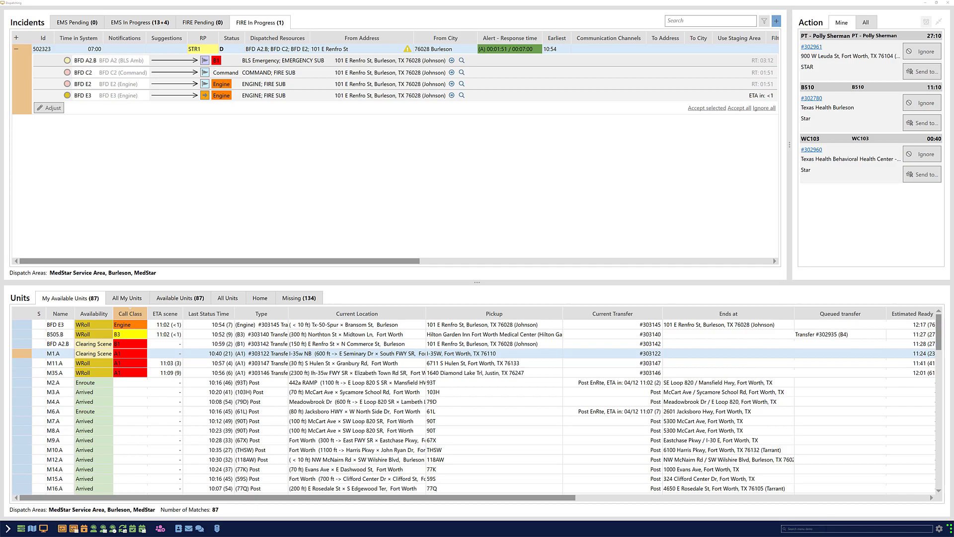
Check the Explain suggestion option for the STR1 fire incident.
left_click(826, 529)
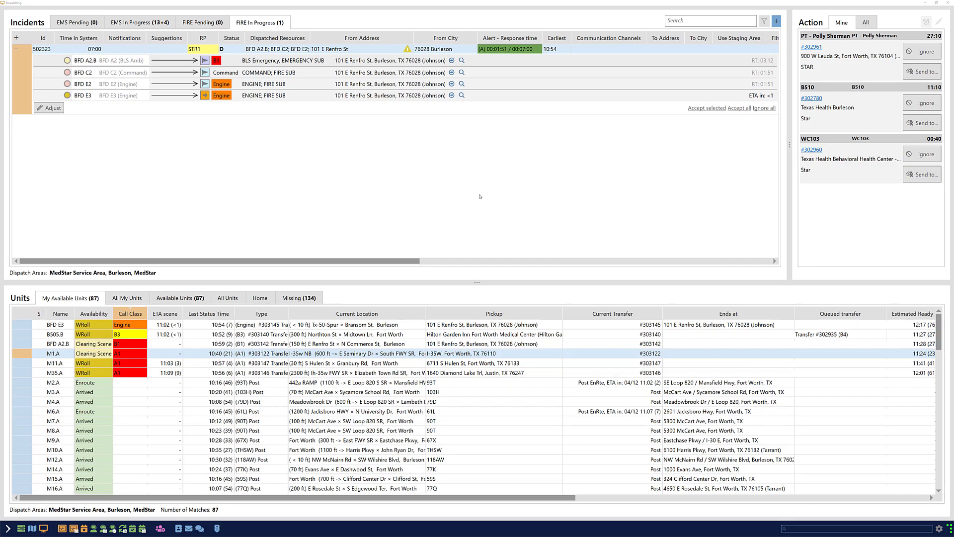
right_click(353, 49)
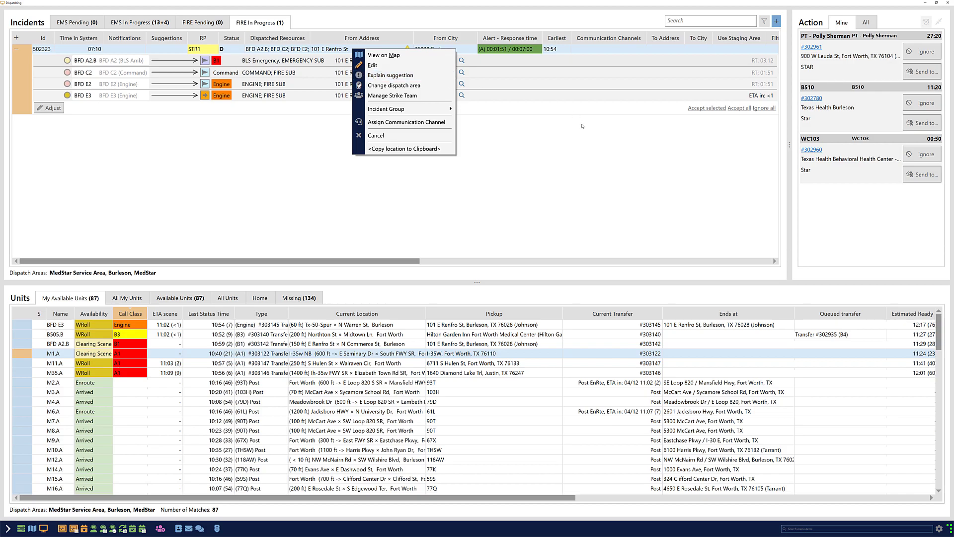
left_click(394, 75)
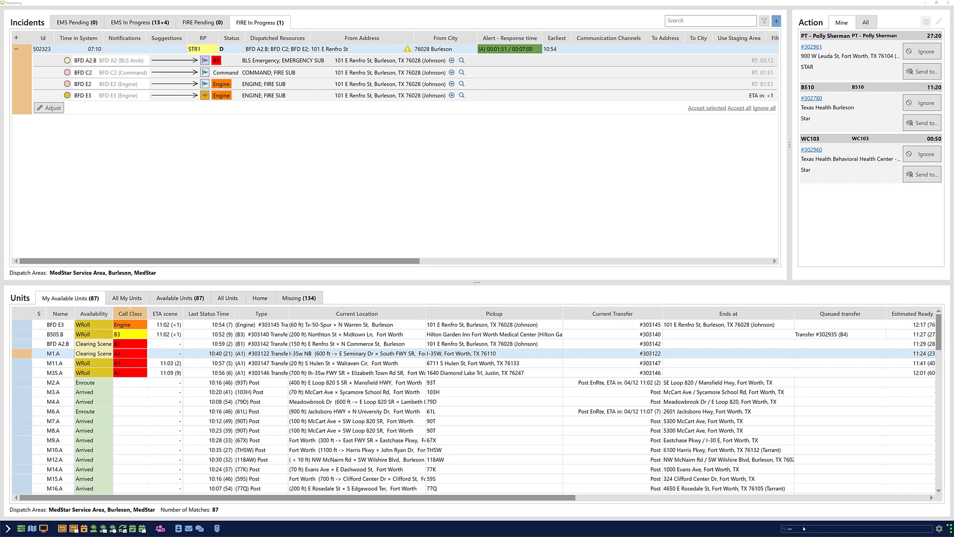
Open the Emergency Recommendation Logs through the menu search, maximize the window and enlarge its contents.
key("Return")
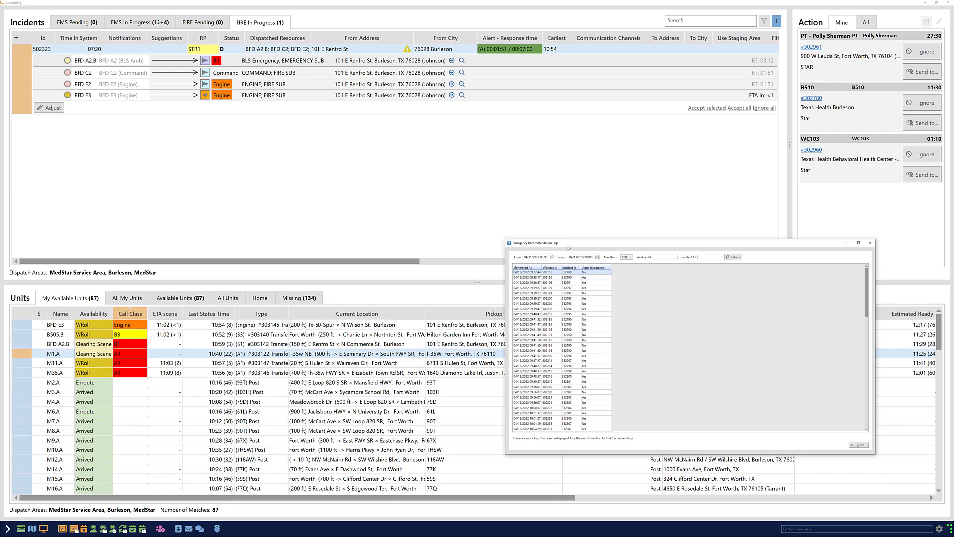
left_click_drag(568, 248, 490, 190)
double_click(489, 190)
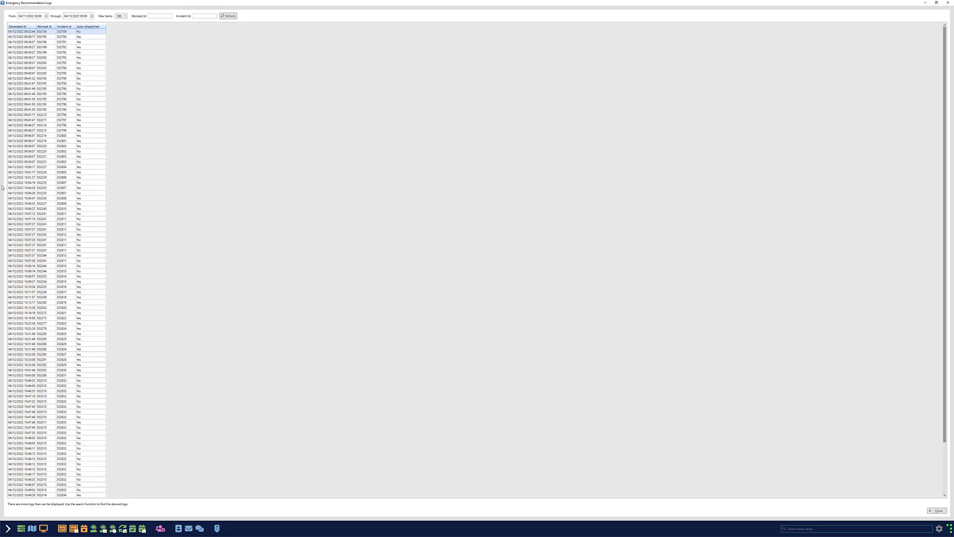
scroll(66, 88, "up", 3)
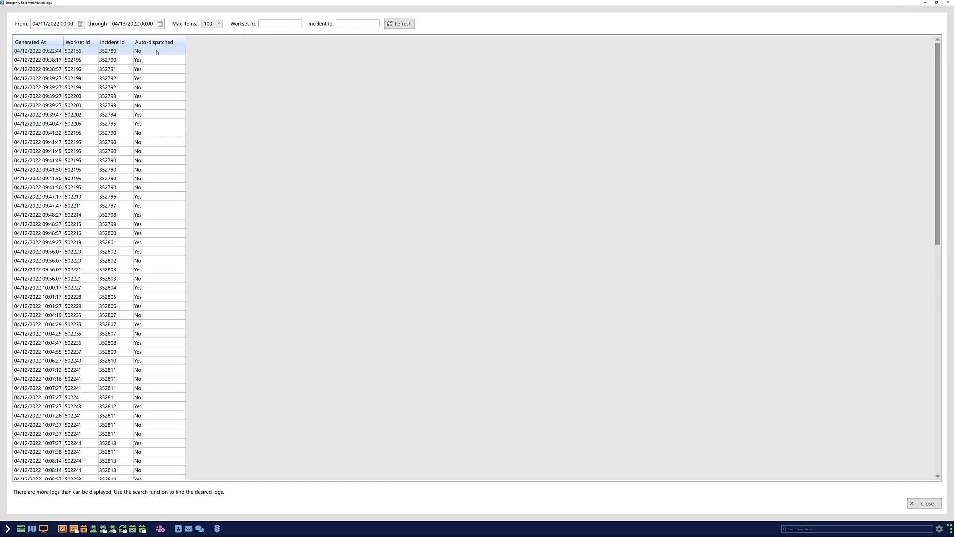
Examine the explanation of the 09:22:44 recommendation log through to its resulting suggestion, close it and select the 09:47:47 log.
double_click(105, 52)
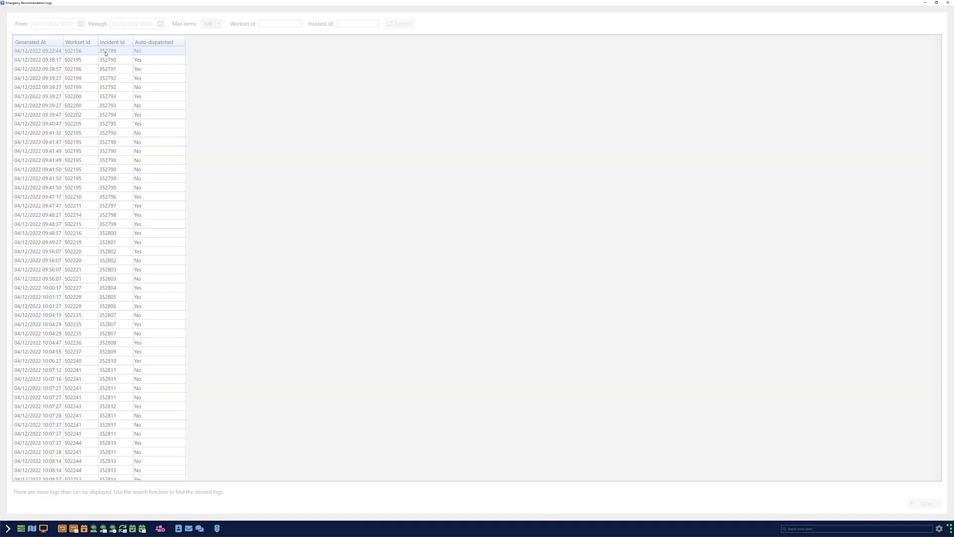
left_click_drag(404, 211, 244, 81)
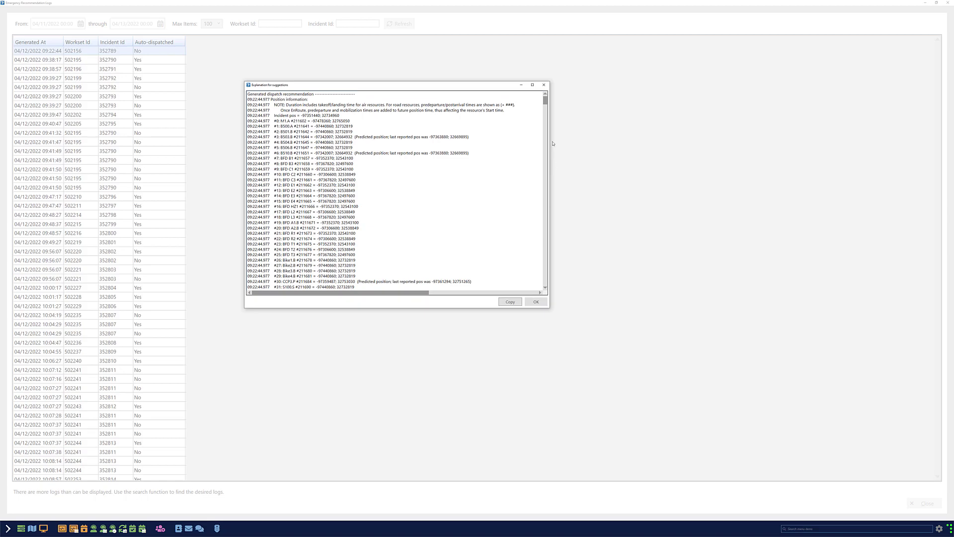
left_click_drag(545, 99, 526, 285)
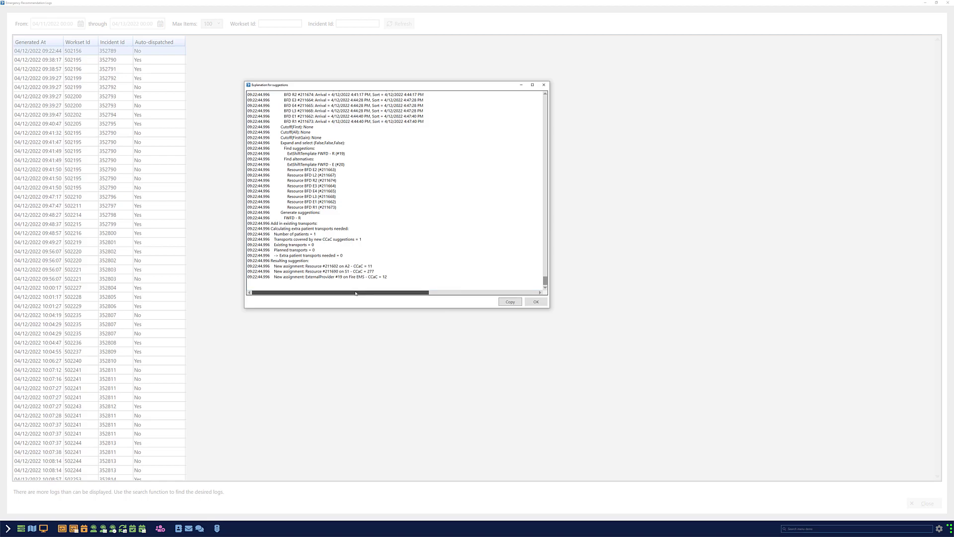
left_click(536, 303)
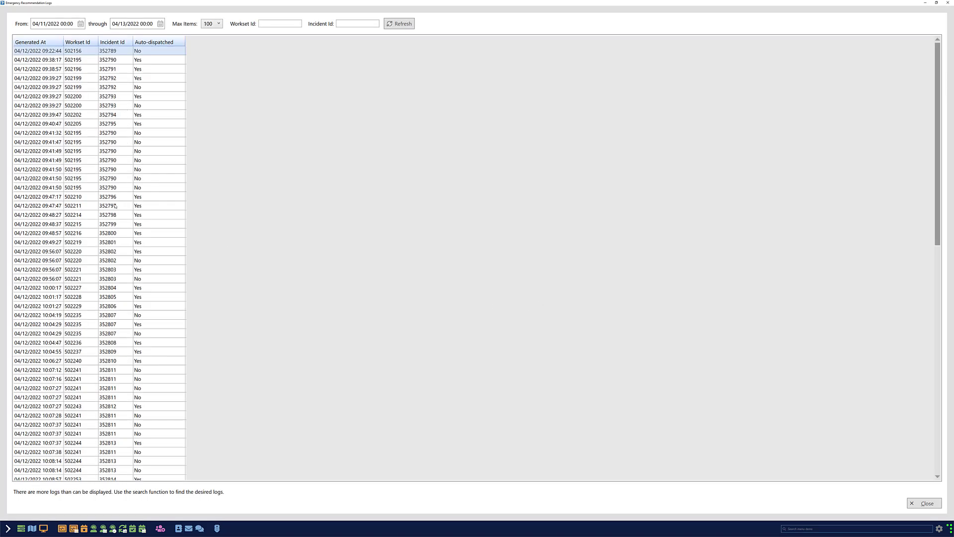
left_click(115, 206)
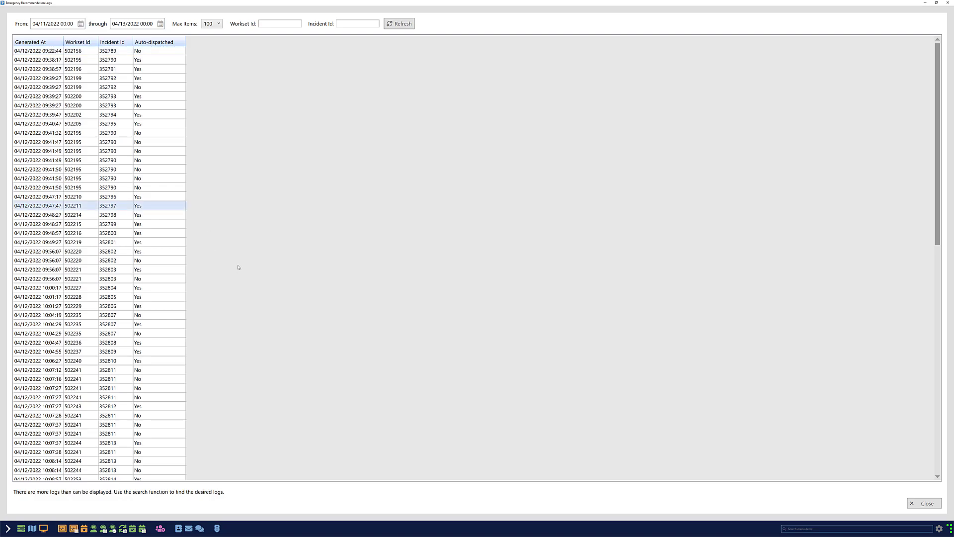